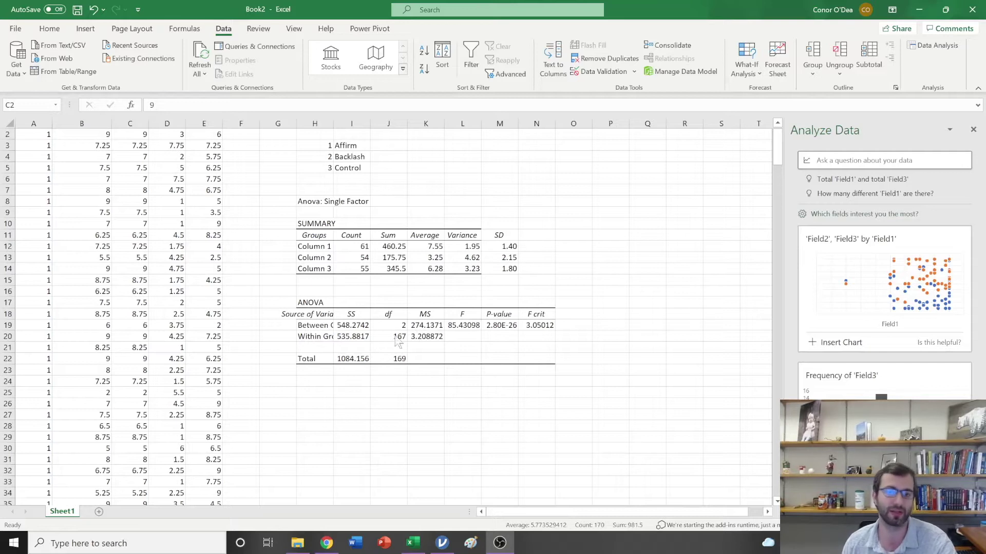
# - Review the Affirm, Backlash and Control group labels, leaving Backlash unchanged
pyautogui.scroll(1, 466, 389)
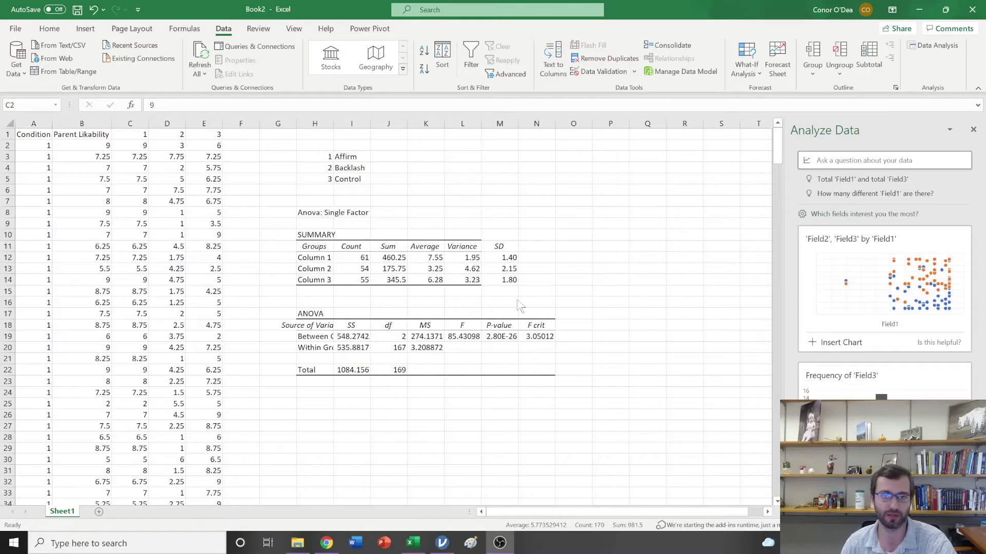
pyautogui.click(425, 157)
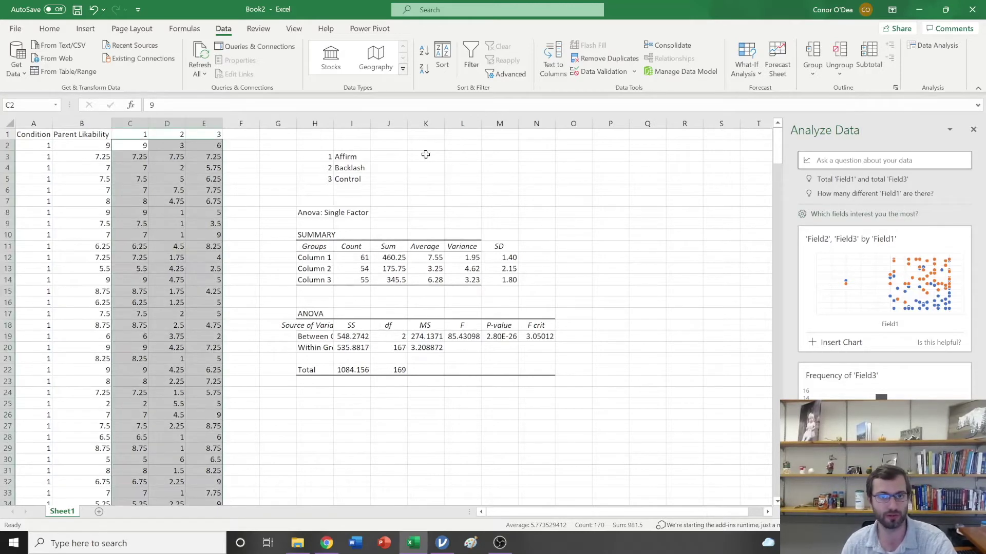
pyautogui.click(430, 154)
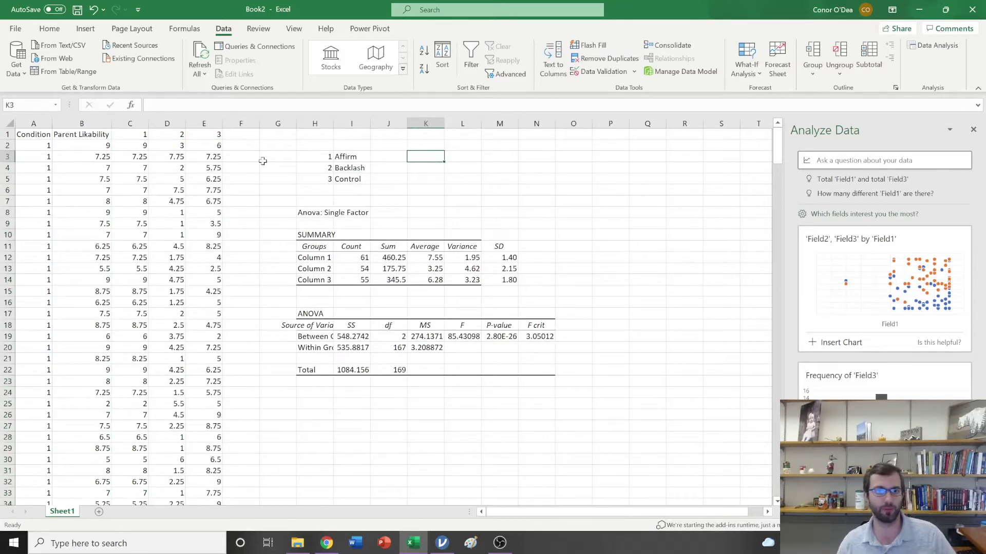
pyautogui.moveTo(349, 157); pyautogui.dragTo(349, 164)
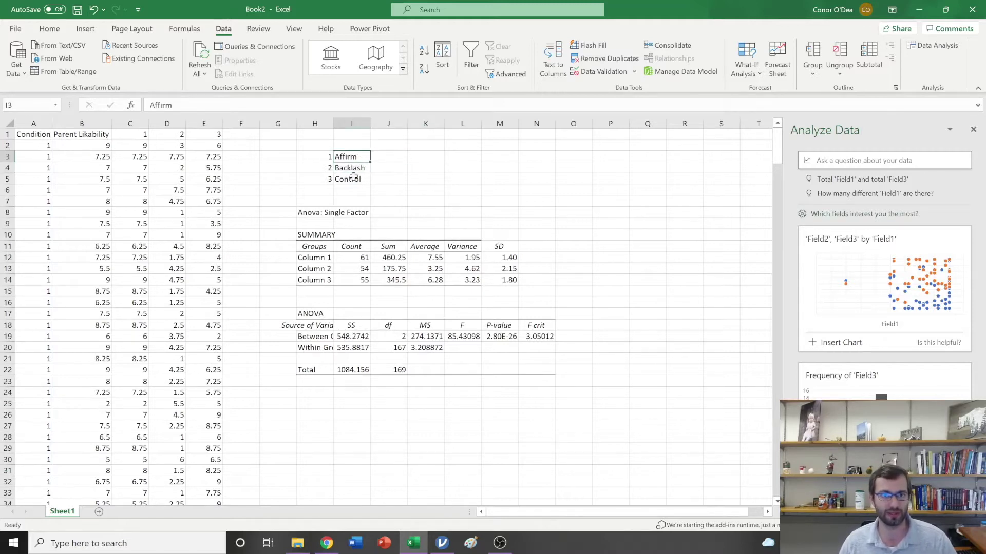
pyautogui.click(355, 179)
pyautogui.moveTo(354, 169); pyautogui.dragTo(354, 179)
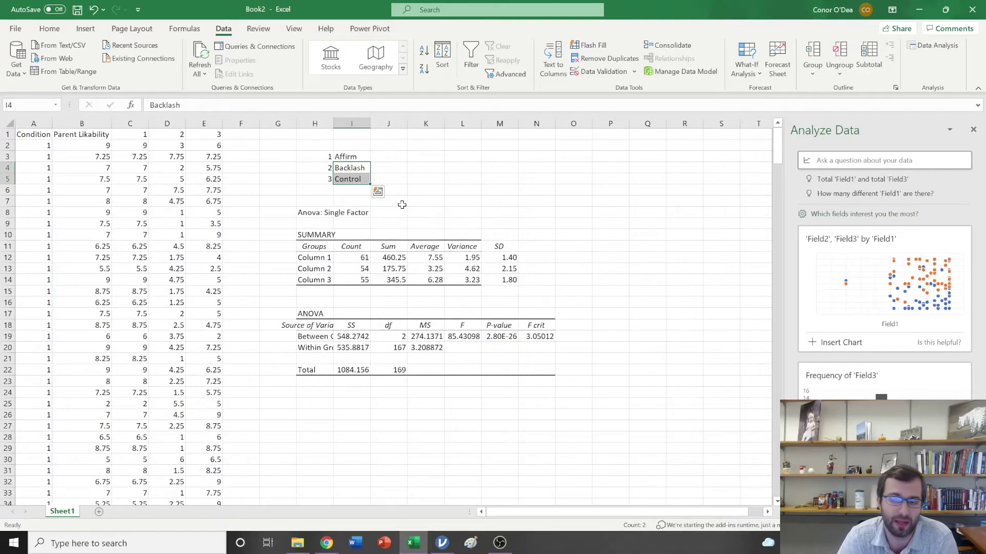
pyautogui.press('BackSpace')
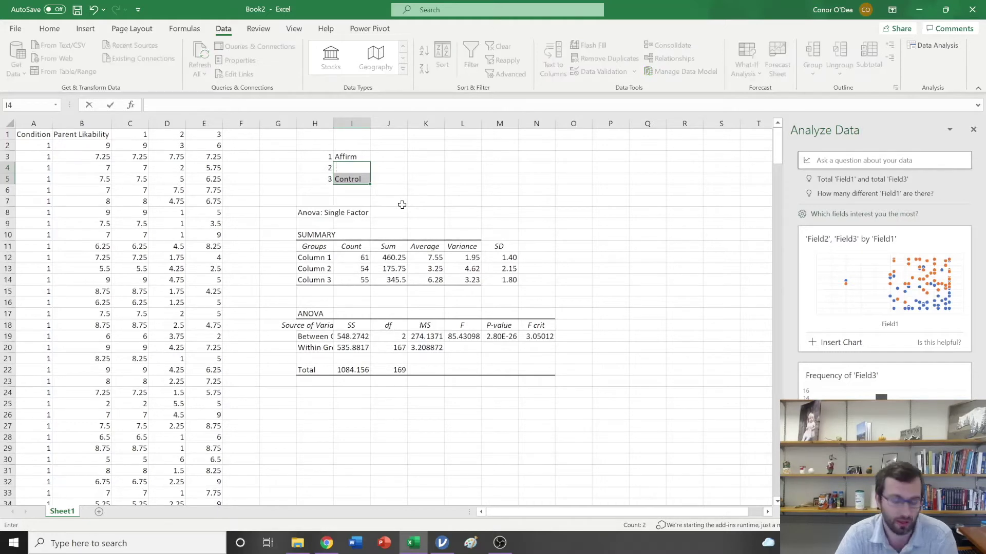
pyautogui.press('Escape')
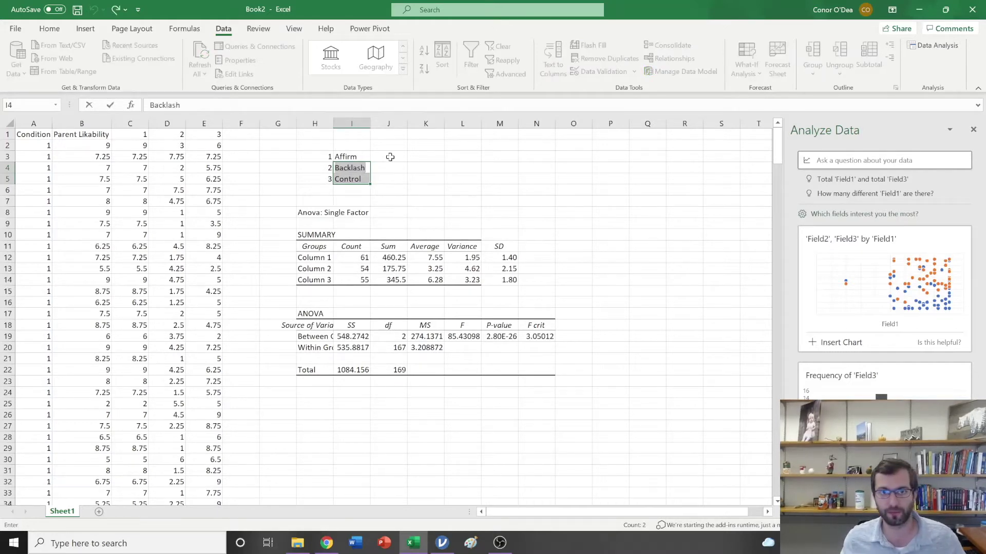
# - Enter the label Alpha in J3 with the value 0.05 in K3
pyautogui.click(391, 157)
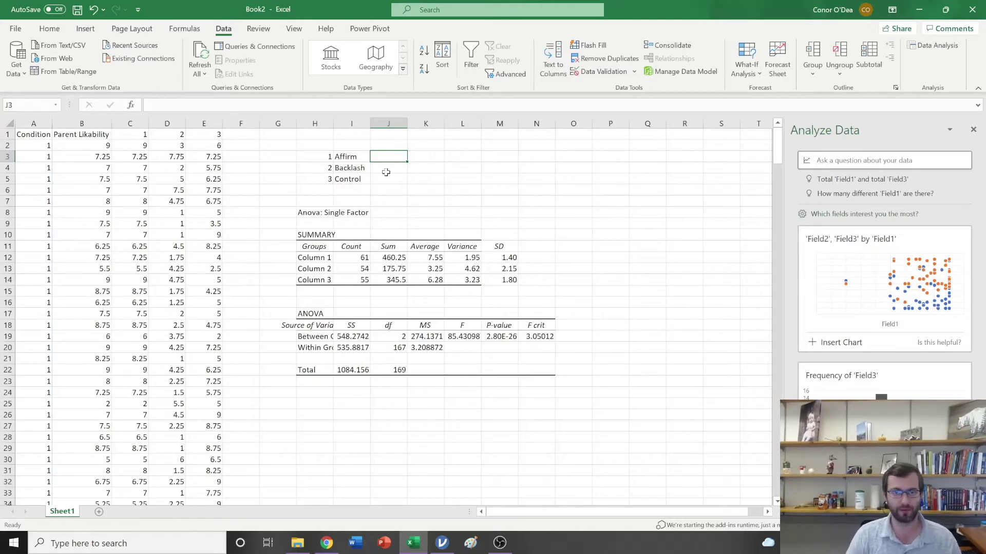
pyautogui.write('Alpha')
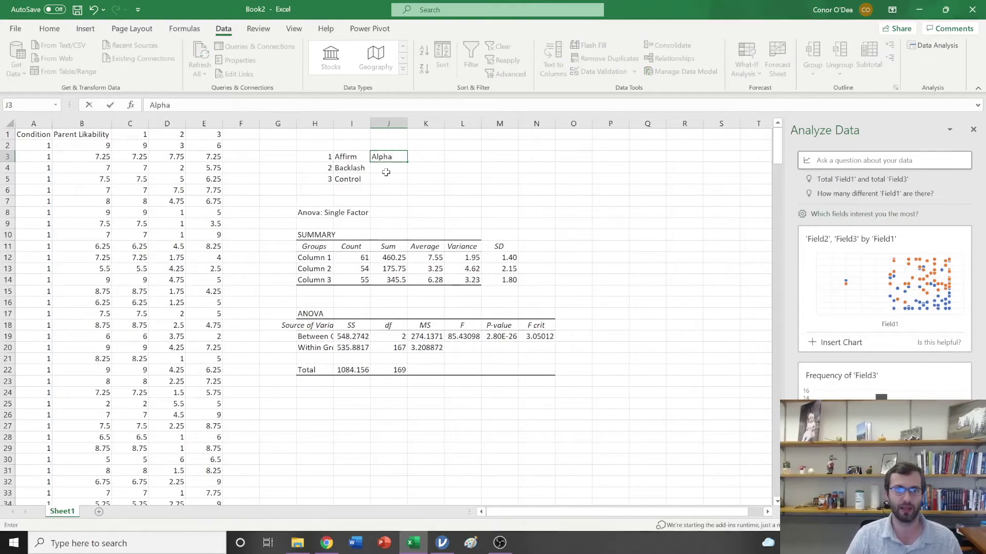
pyautogui.press('Tab')
pyautogui.write('.05')
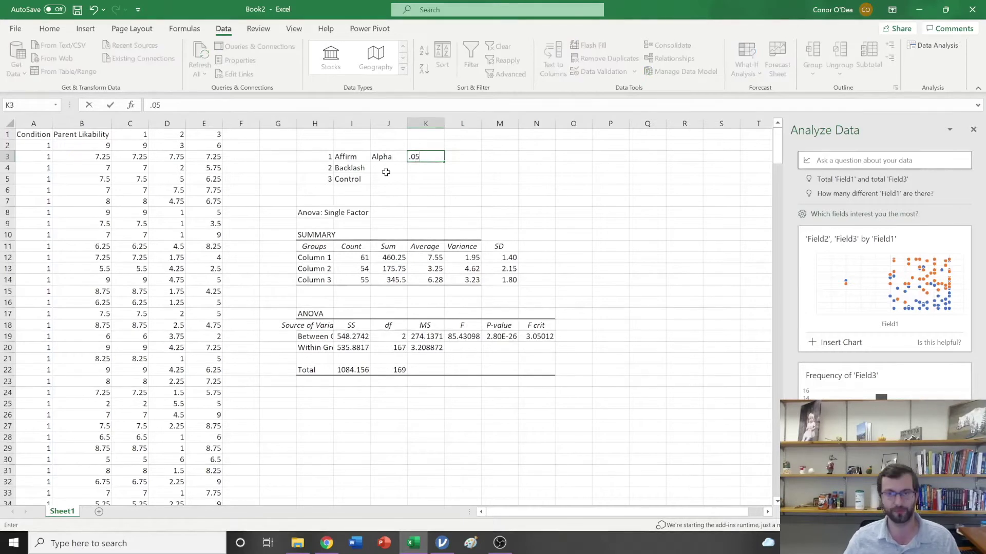
pyautogui.press('Down')
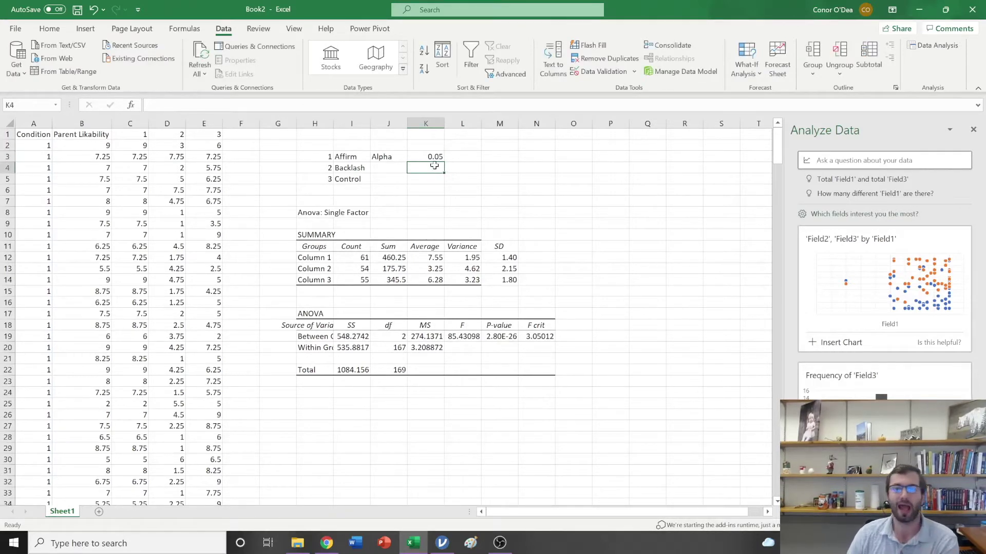
# - Select the Affirm, Backlash and Control labels again to review the three groups
pyautogui.click(340, 154)
pyautogui.click(345, 168)
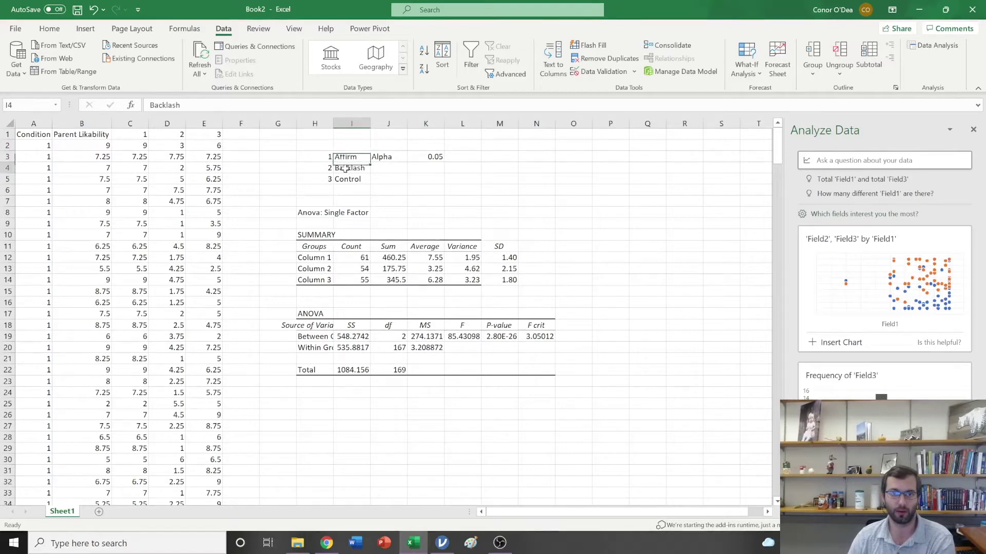
pyautogui.moveTo(345, 155); pyautogui.dragTo(347, 168)
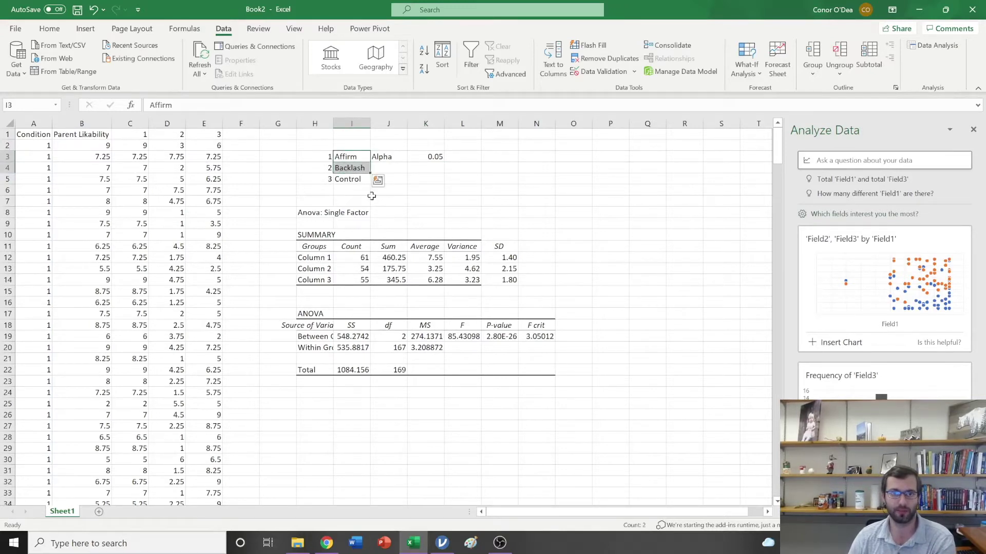
pyautogui.click(354, 159)
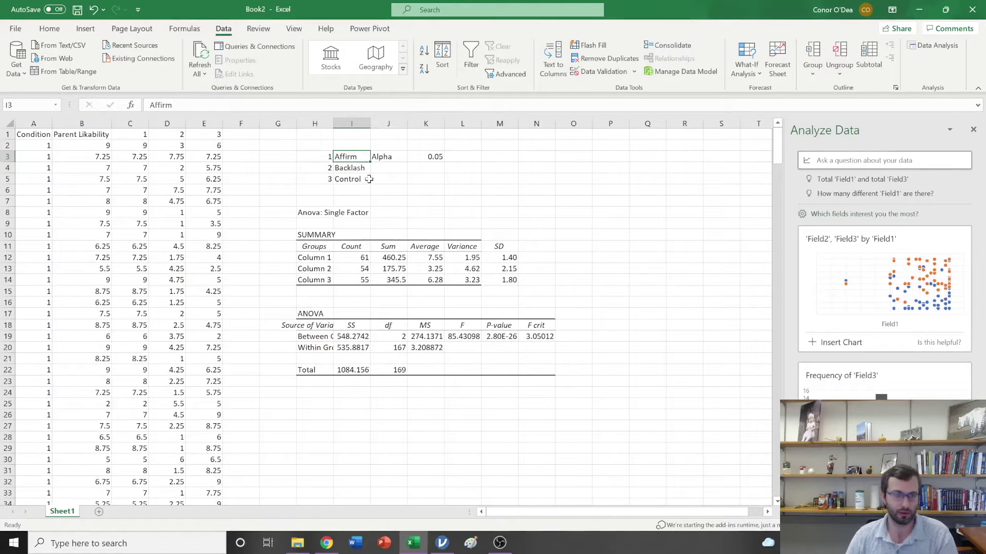
pyautogui.keyDown('ctrl'); pyautogui.click(357, 179); pyautogui.keyUp('ctrl')
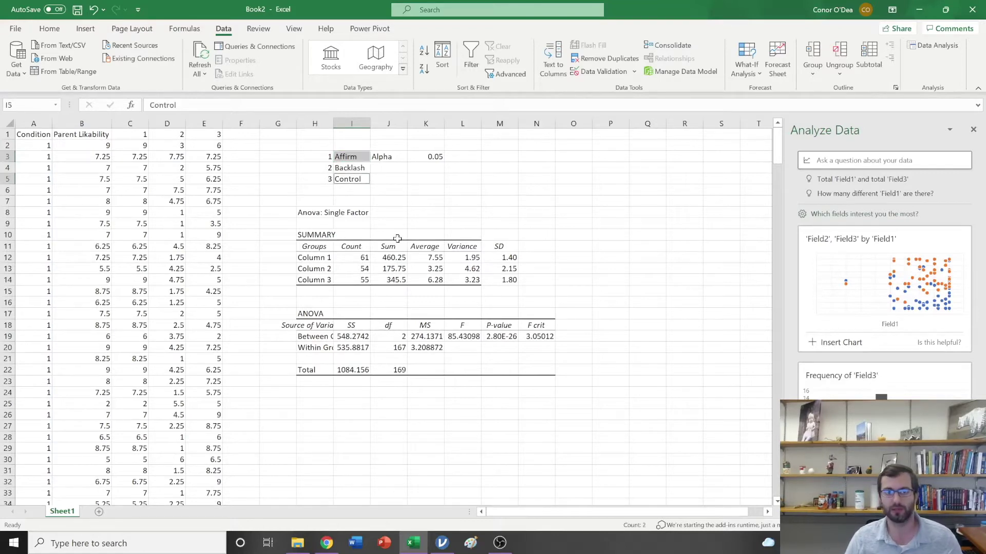
pyautogui.moveTo(353, 168); pyautogui.dragTo(355, 180)
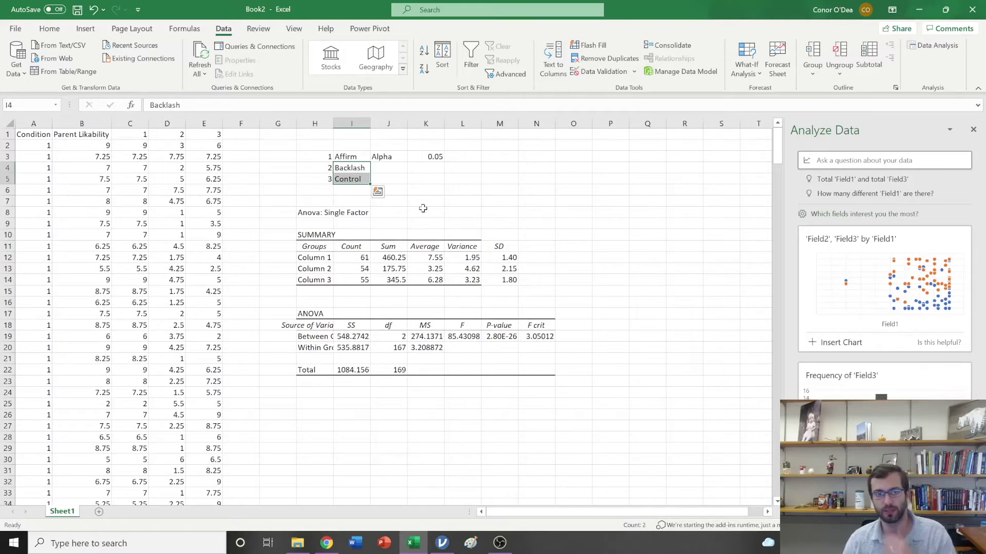
# - Put the Bonferroni-adjusted alpha =K3/3 (0.016667) in K4
pyautogui.click(436, 165)
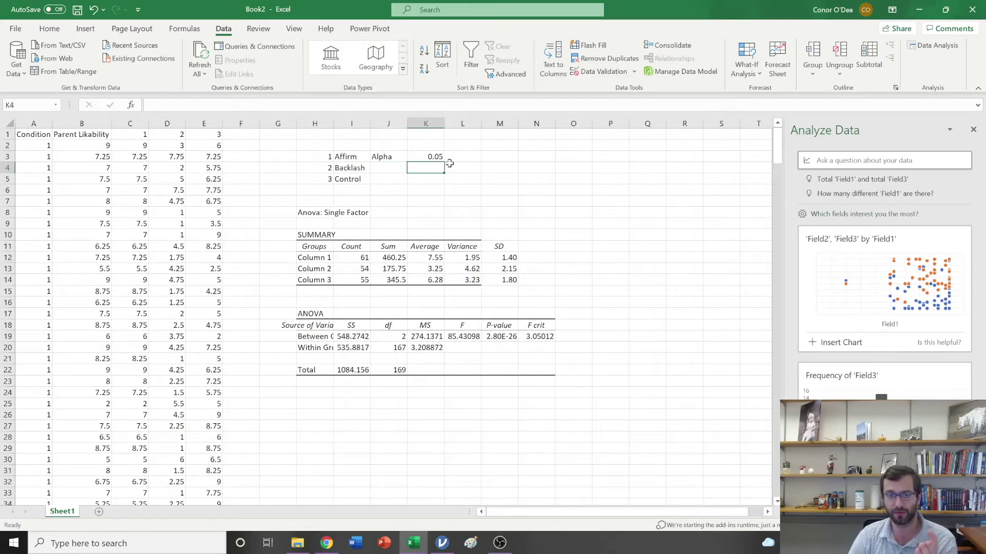
pyautogui.write('=')
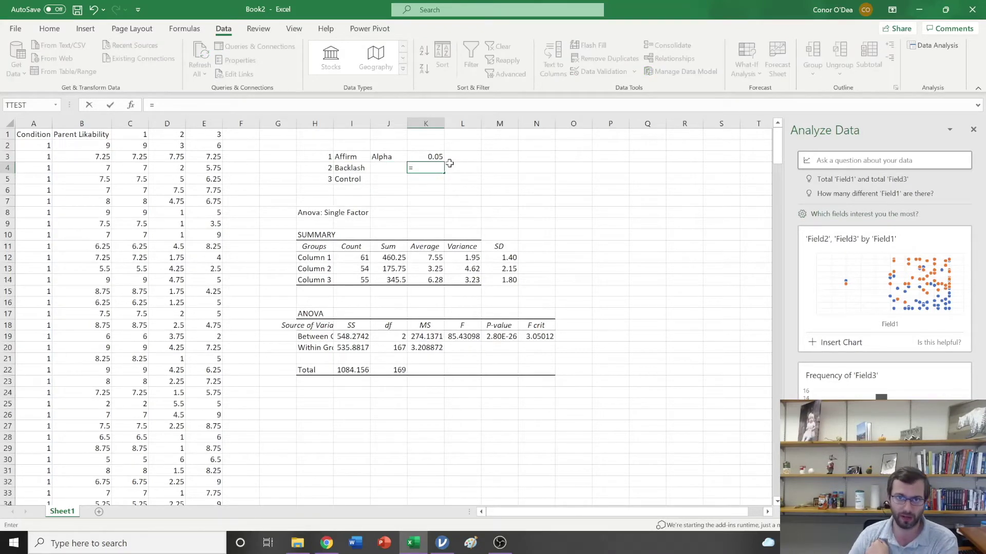
pyautogui.click(429, 157)
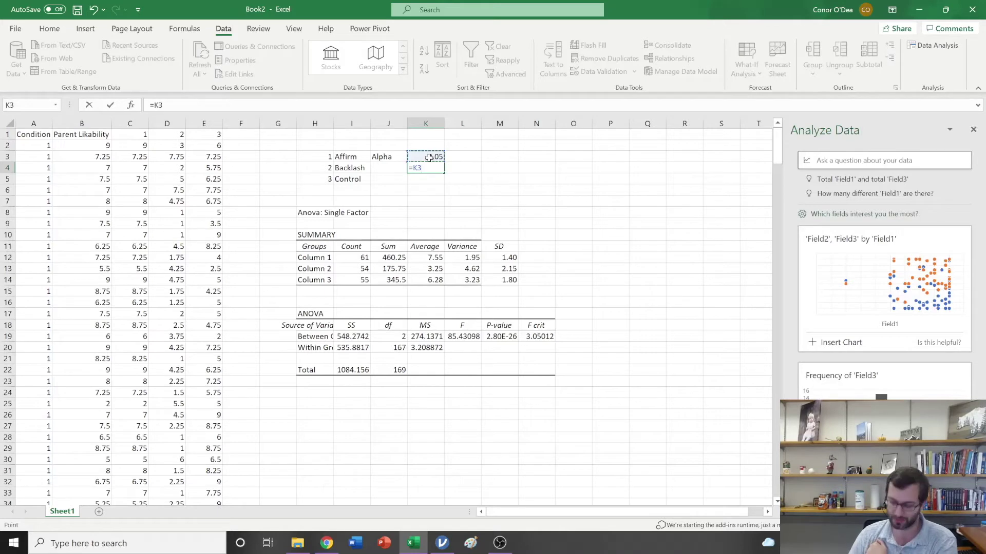
pyautogui.write('/3')
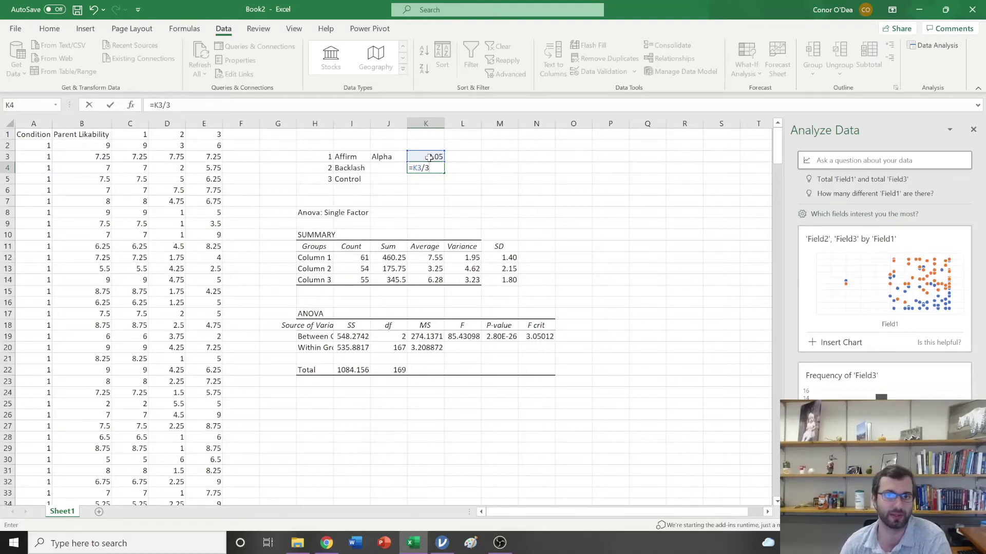
pyautogui.press('Return')
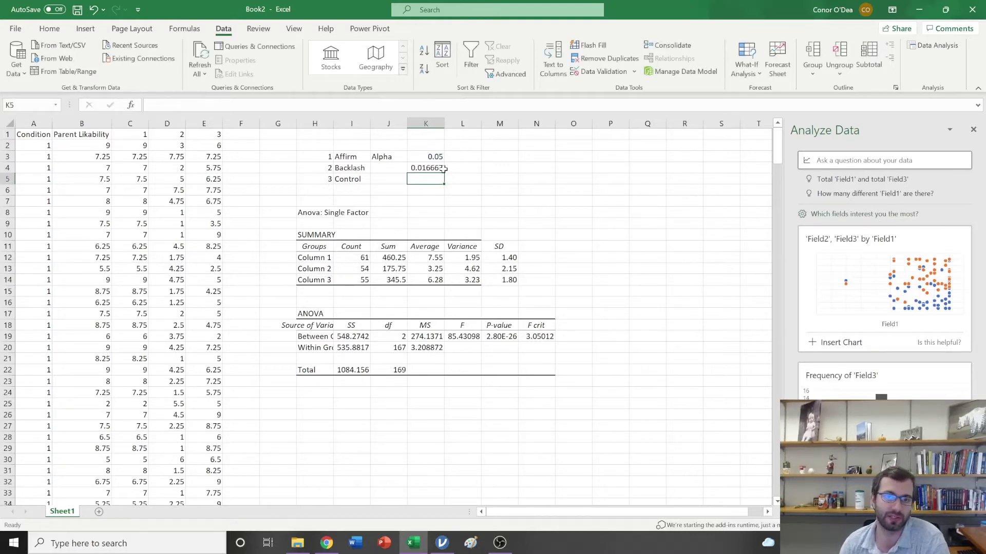
pyautogui.click(439, 156)
# - Round K4's display to 0.017 with the decimal buttons and close the Analyze Data pane
pyautogui.click(433, 170)
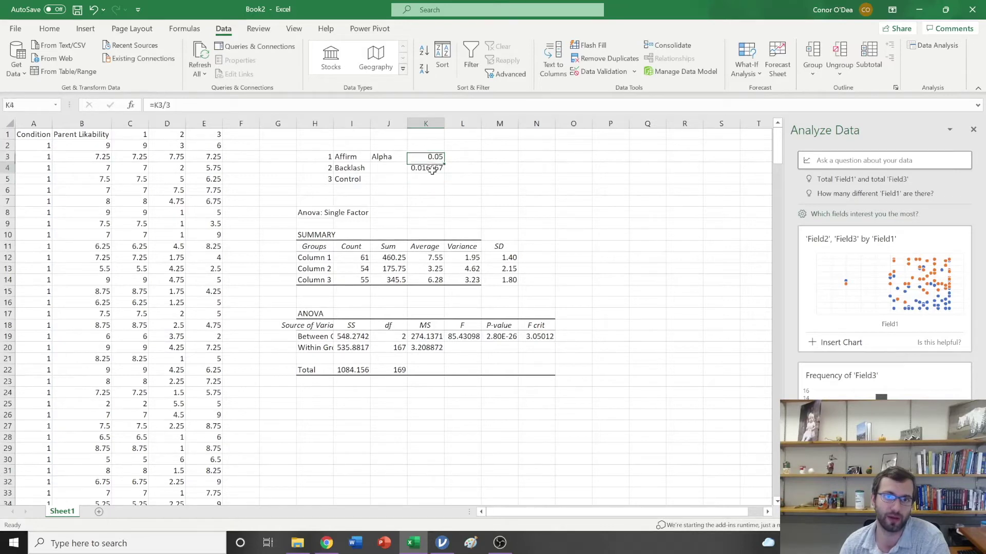
pyautogui.click(51, 28)
pyautogui.click(449, 69)
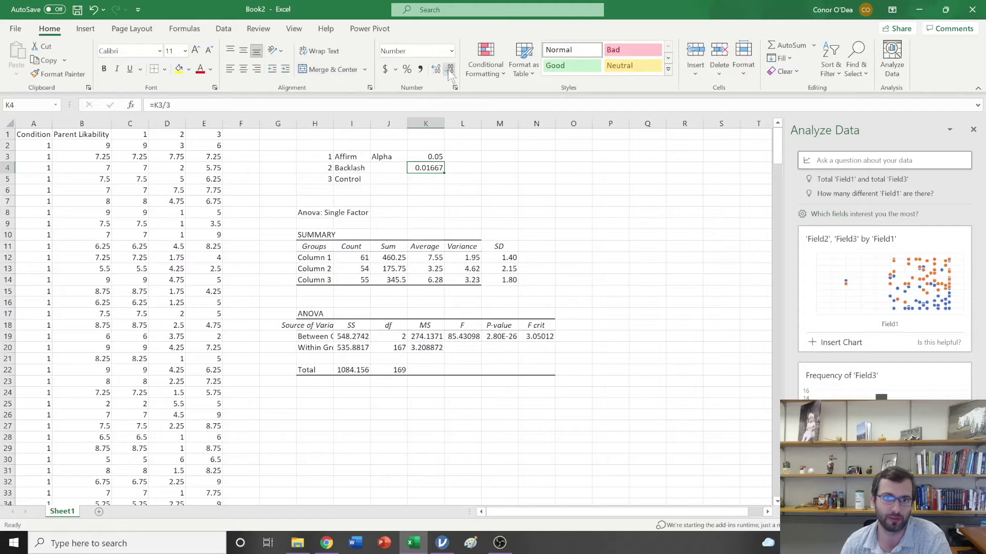
pyautogui.click(448, 68)
pyautogui.click(449, 69)
pyautogui.click(448, 68)
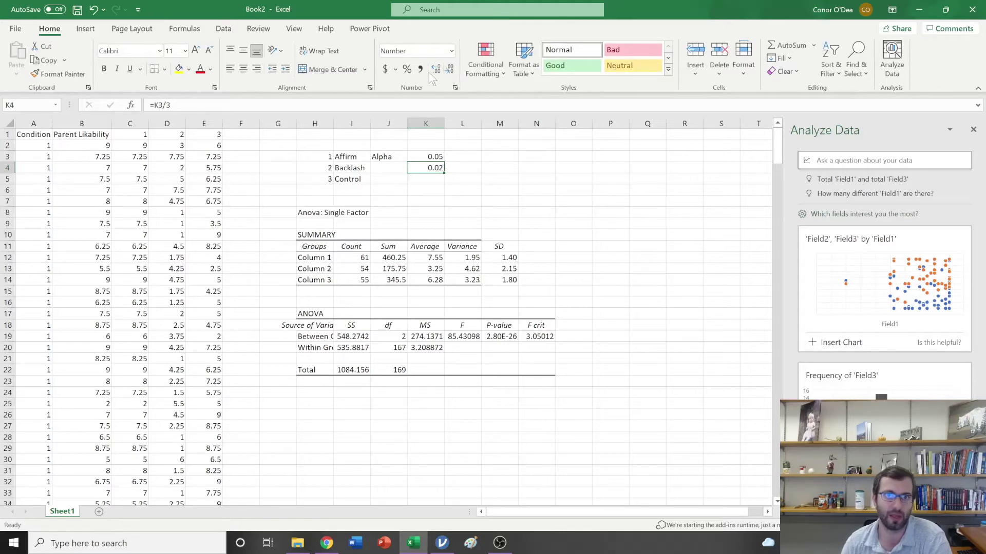
pyautogui.click(434, 69)
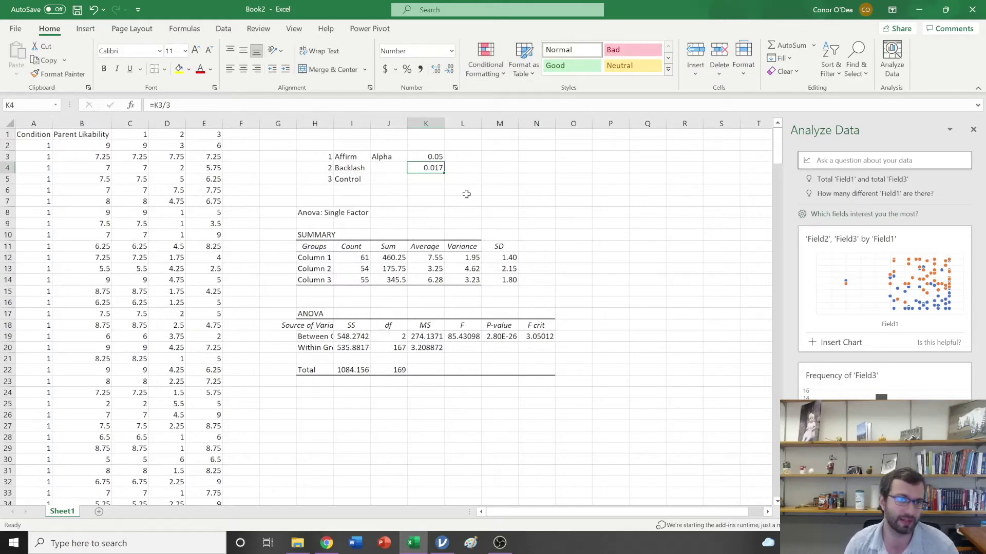
pyautogui.click(973, 130)
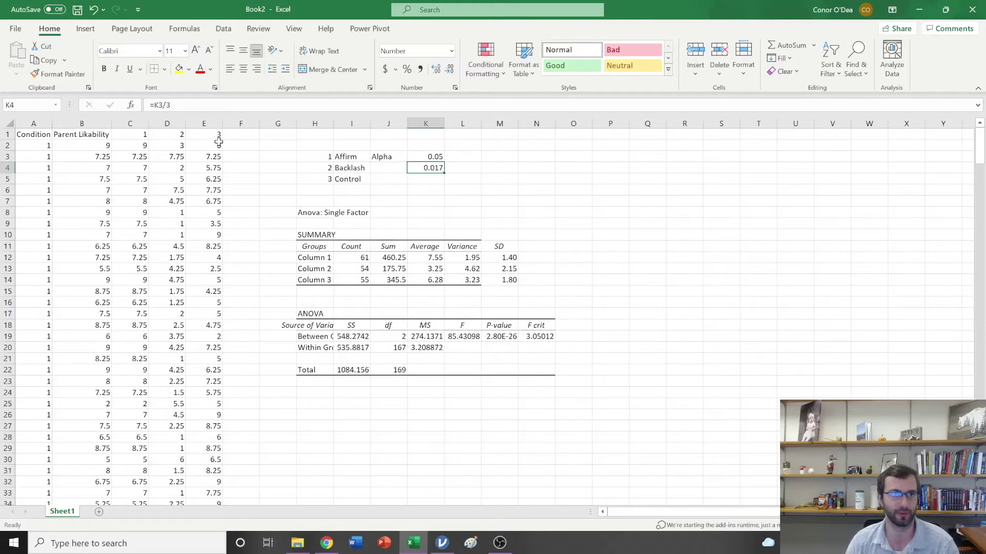
# - Choose t-Test: Two-Sample Assuming Unequal Variances from the Data Analysis tools
pyautogui.click(226, 30)
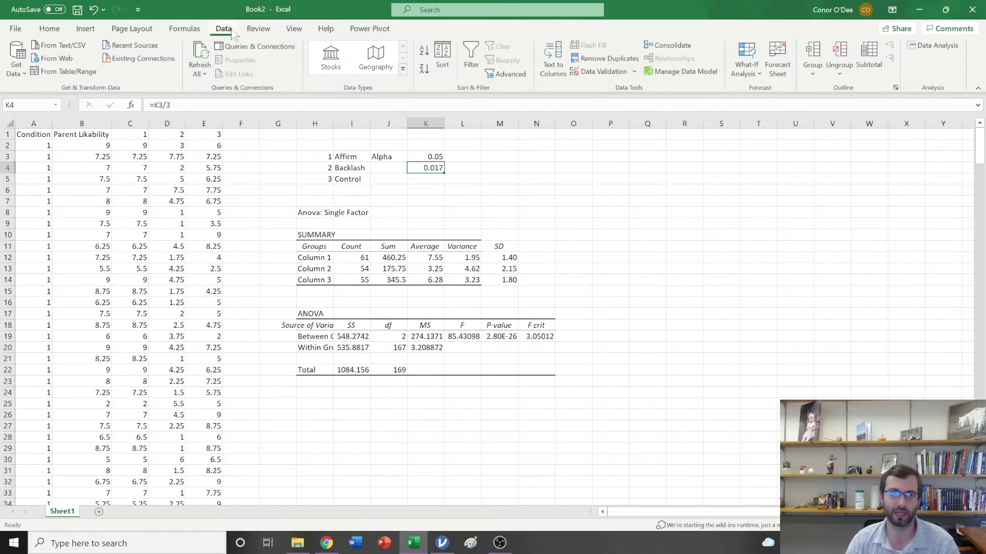
pyautogui.click(940, 48)
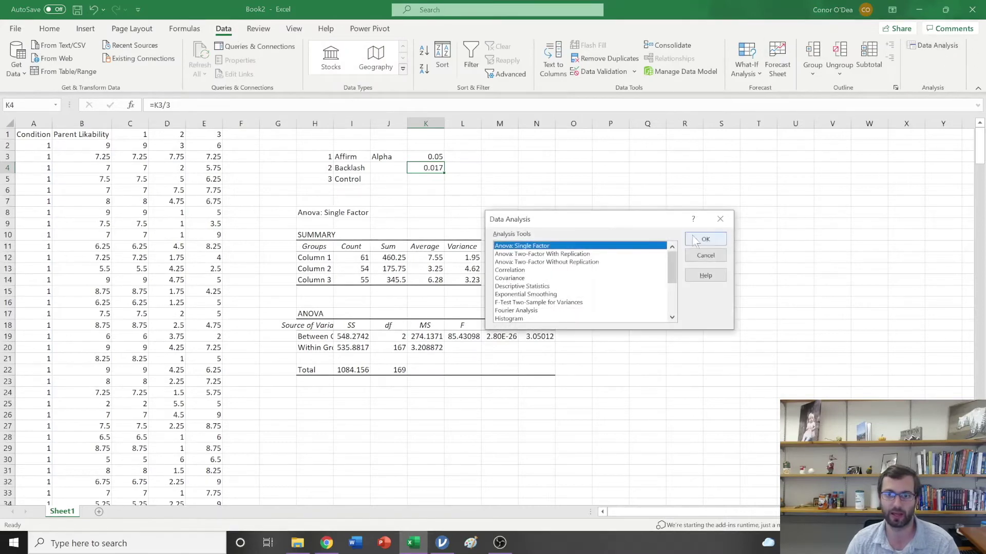
pyautogui.scroll(-1, 556, 284)
pyautogui.scroll(-2, 557, 287)
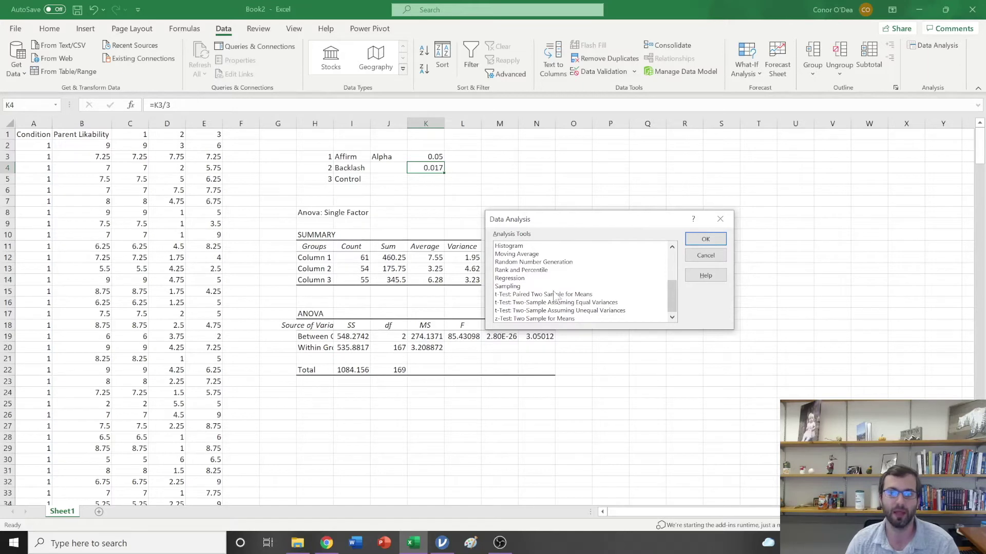
pyautogui.click(536, 312)
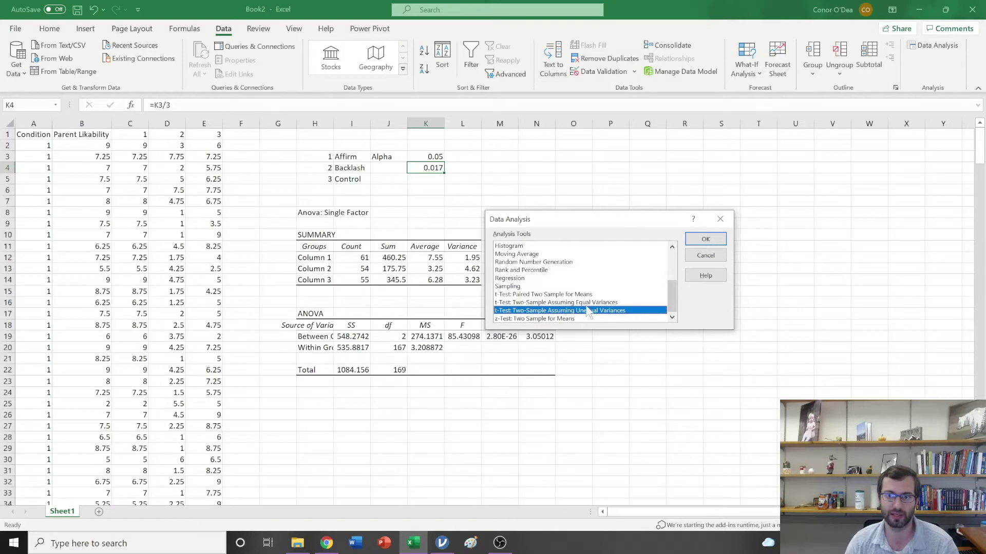
pyautogui.click(705, 240)
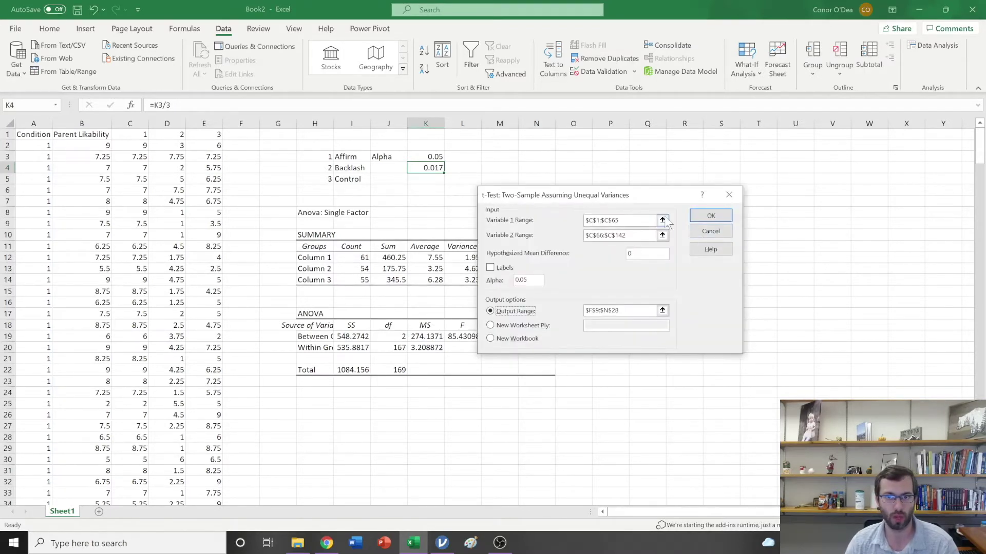
# - Set Variable 1 Range to C1:C62 and Variable 2 Range to D1:D55
pyautogui.click(663, 220)
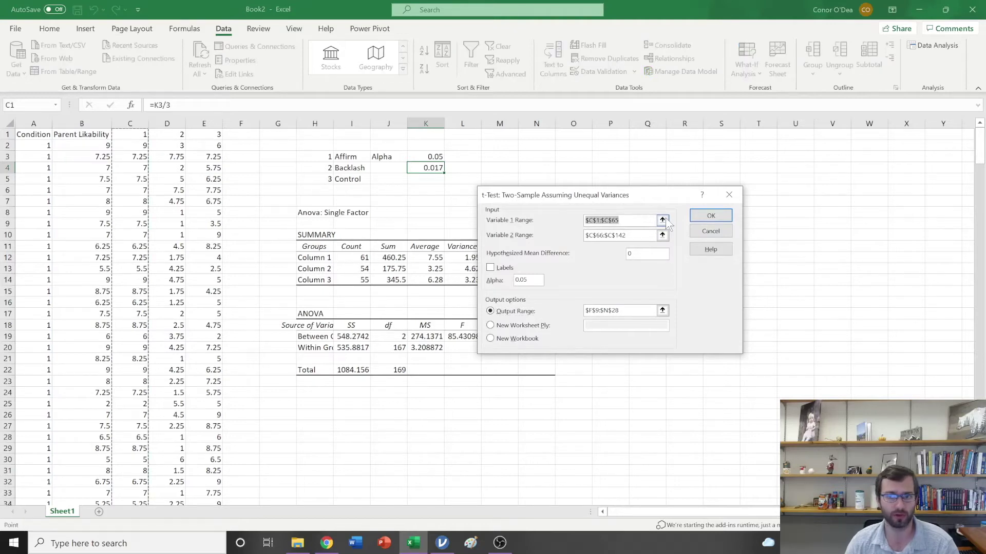
pyautogui.click(663, 221)
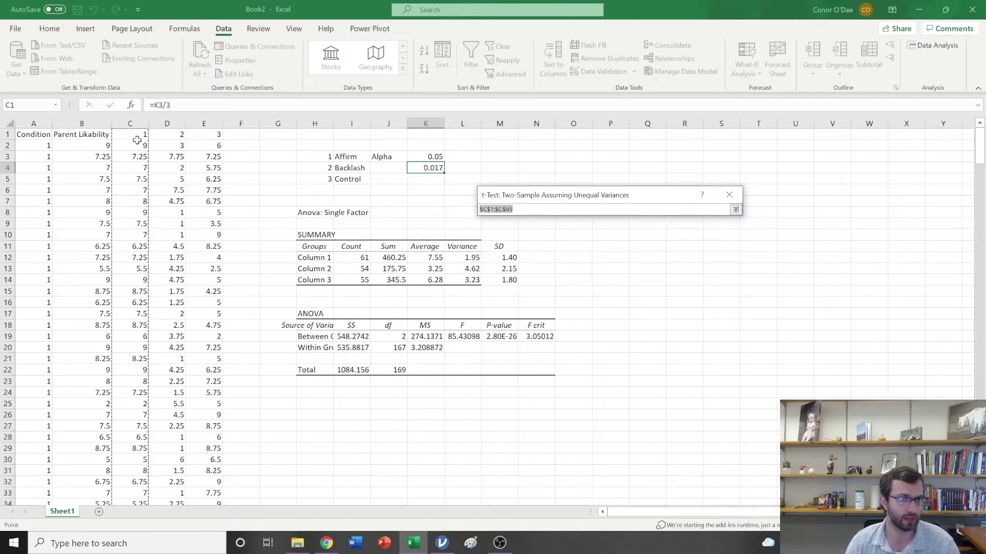
pyautogui.moveTo(137, 140); pyautogui.dragTo(138, 462)
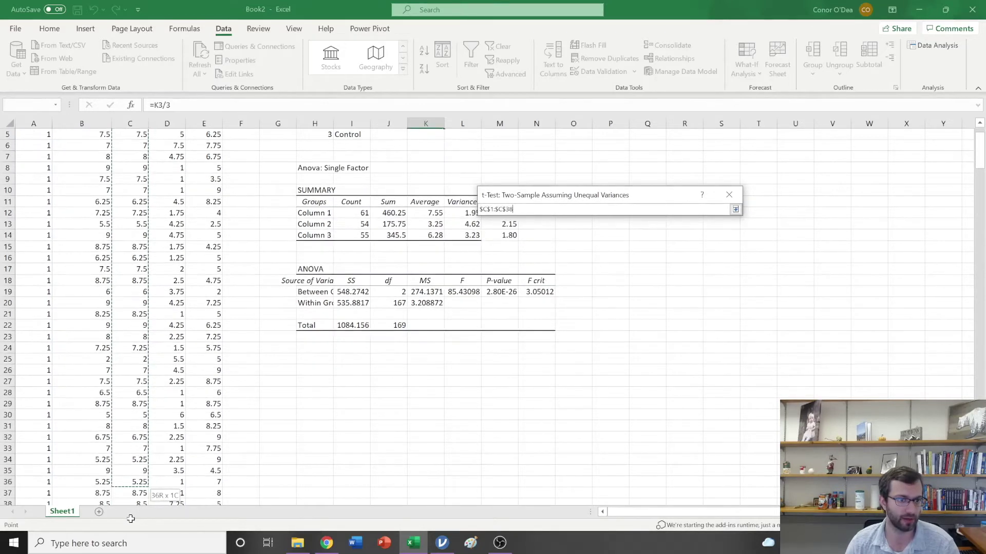
pyautogui.moveTo(131, 519); pyautogui.dragTo(139, 436)
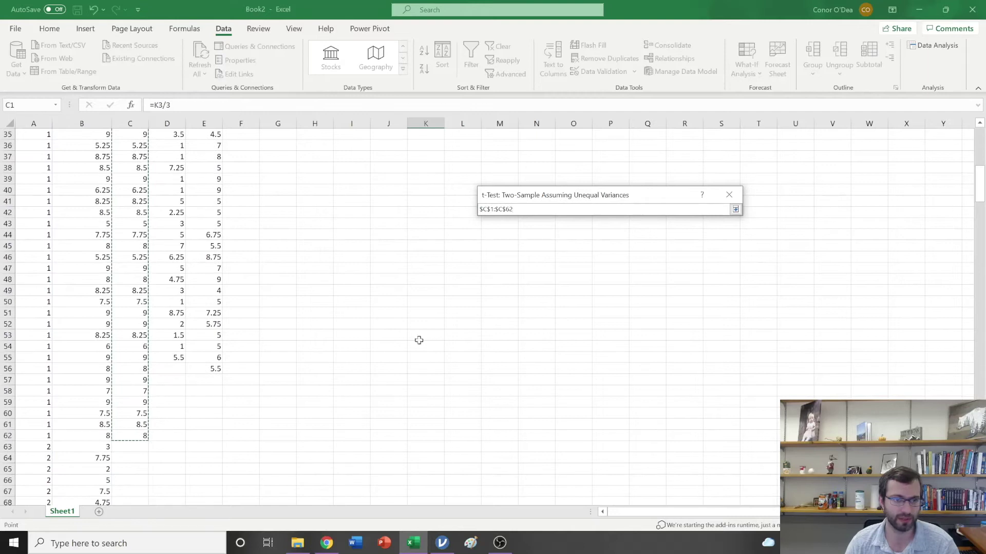
pyautogui.click(736, 210)
pyautogui.click(662, 236)
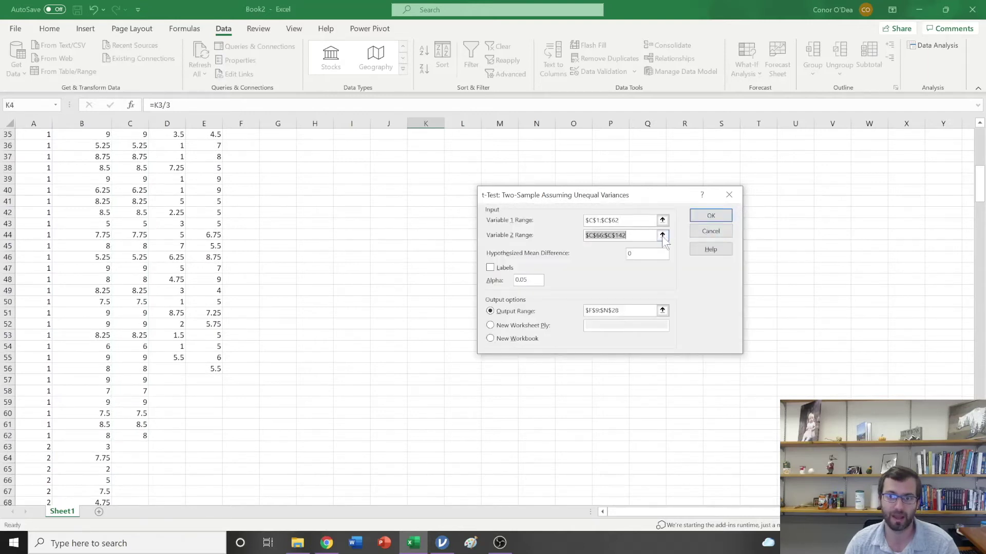
pyautogui.click(663, 235)
pyautogui.scroll(15, 440, 269)
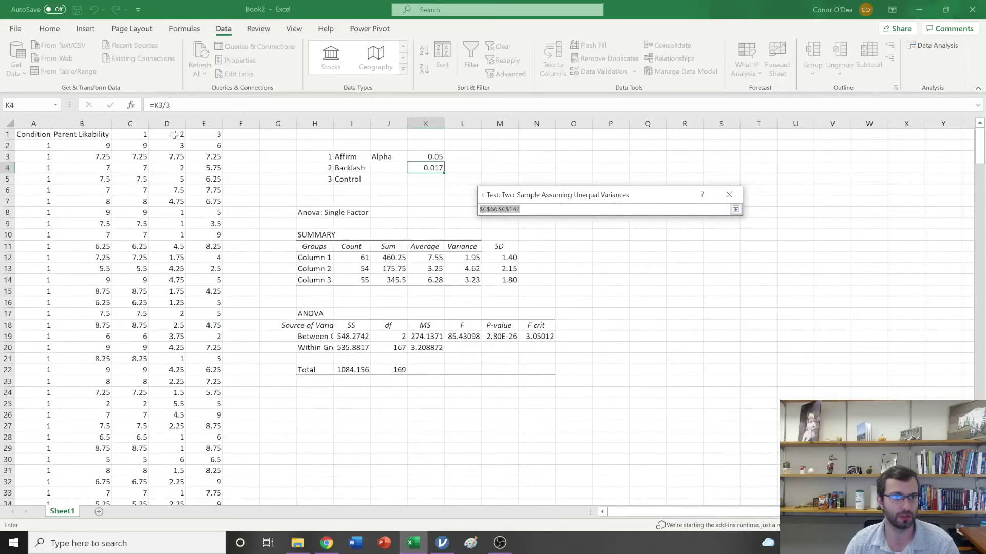
pyautogui.moveTo(174, 135); pyautogui.dragTo(172, 384)
pyautogui.scroll(11, 172, 379)
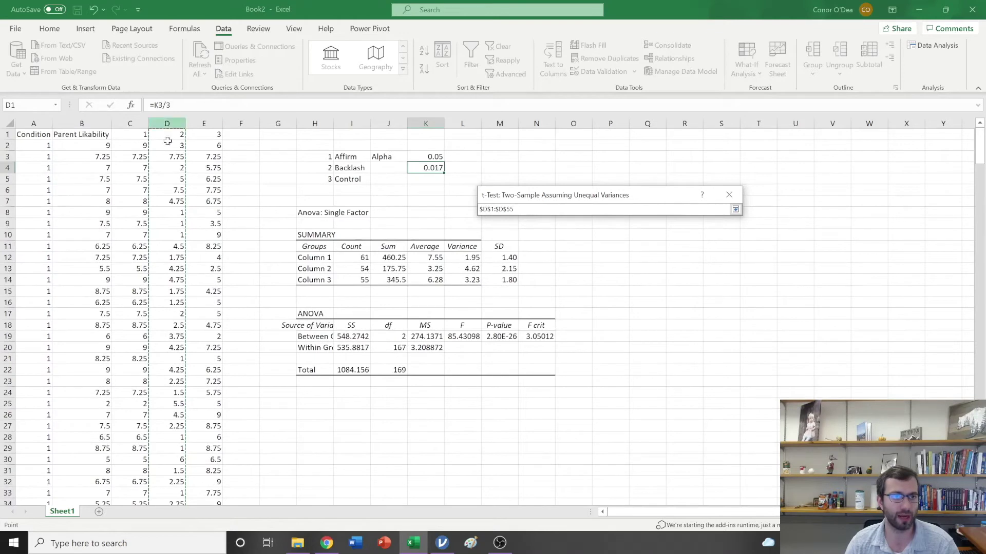
pyautogui.click(735, 209)
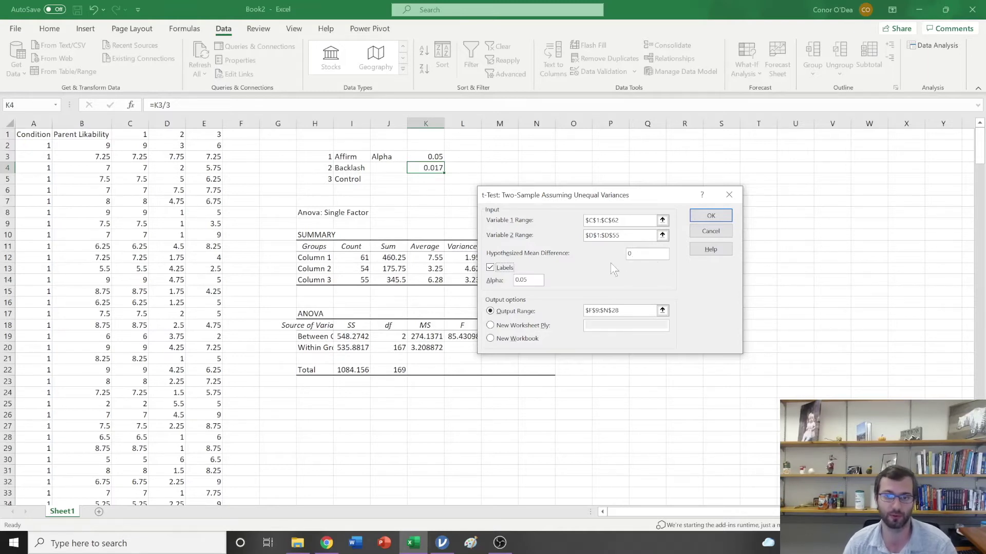
# - Output the t-test to O10:T22 and autofit column O to its labels
pyautogui.click(662, 310)
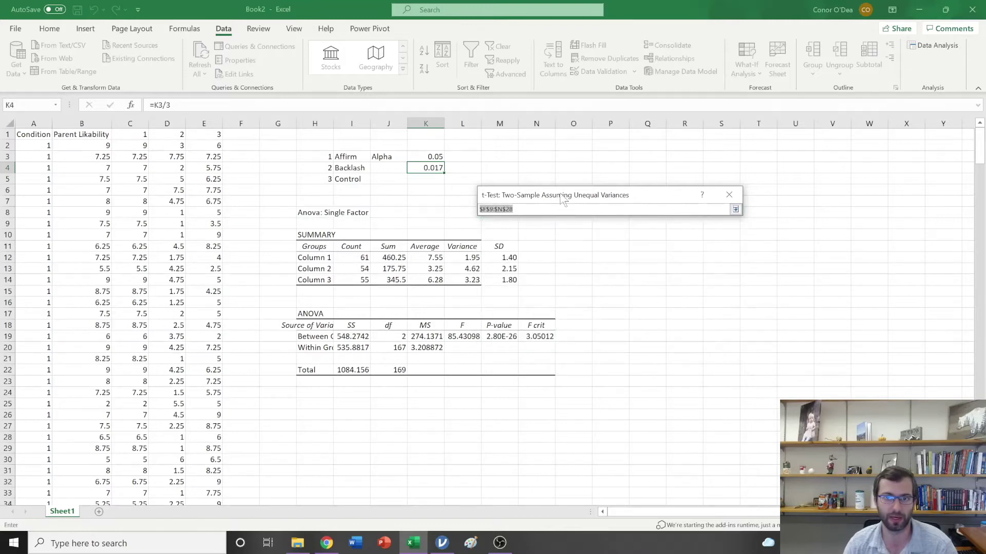
pyautogui.moveTo(564, 200); pyautogui.dragTo(303, 201)
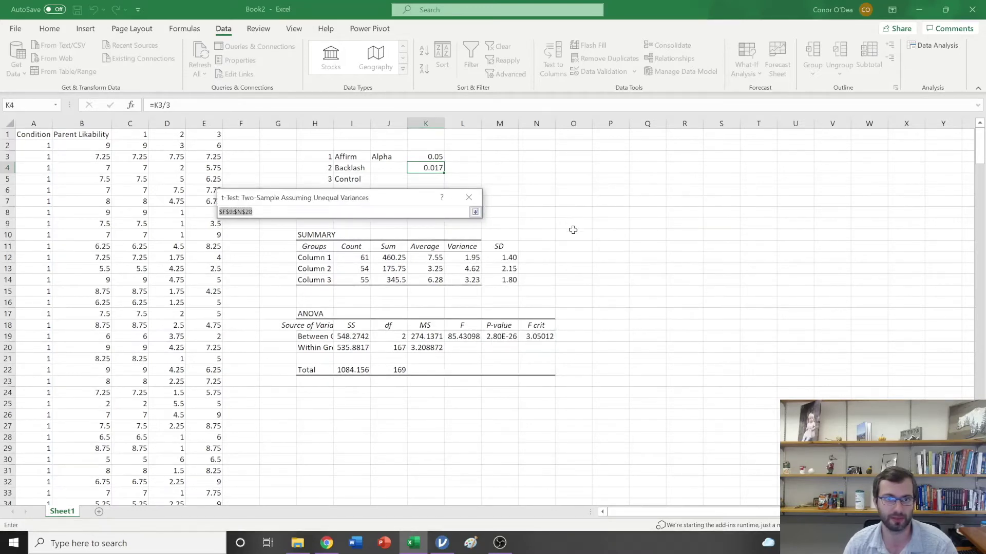
pyautogui.moveTo(578, 238); pyautogui.dragTo(756, 370)
pyautogui.click(475, 212)
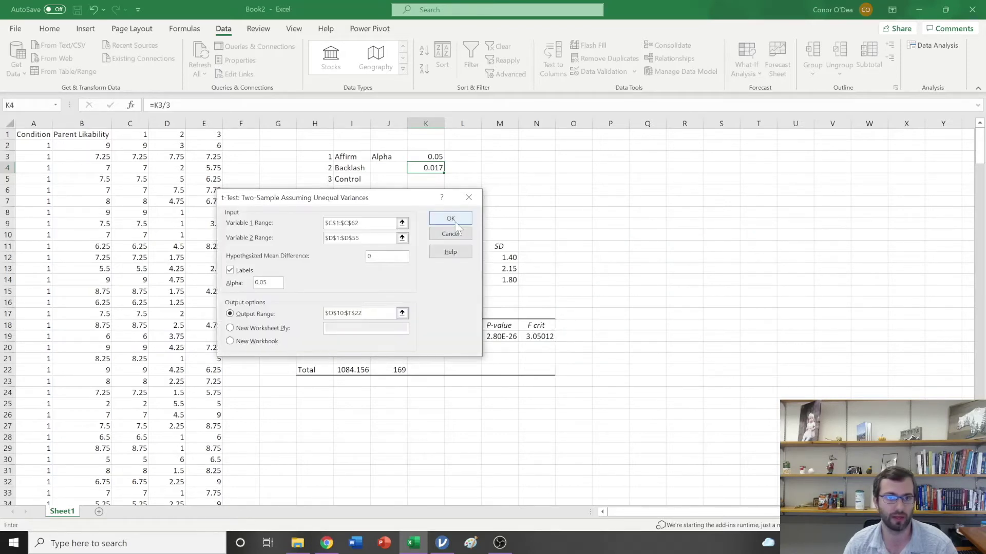
pyautogui.click(456, 221)
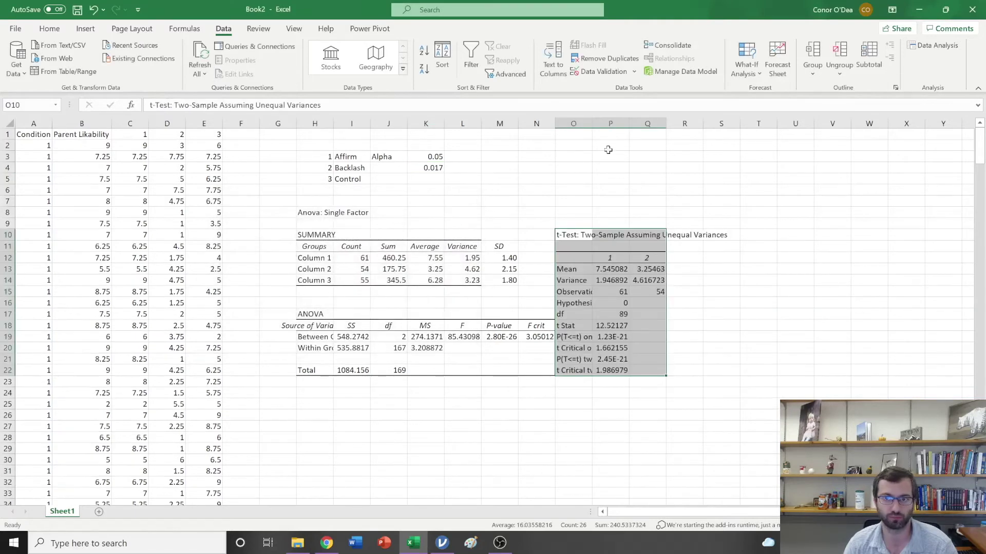
pyautogui.doubleClick(592, 123)
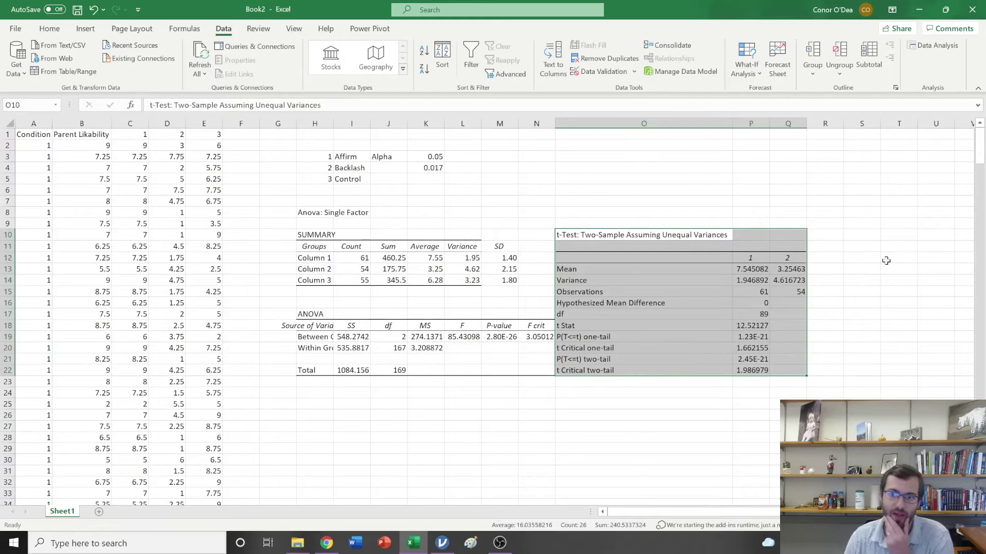
pyautogui.click(755, 360)
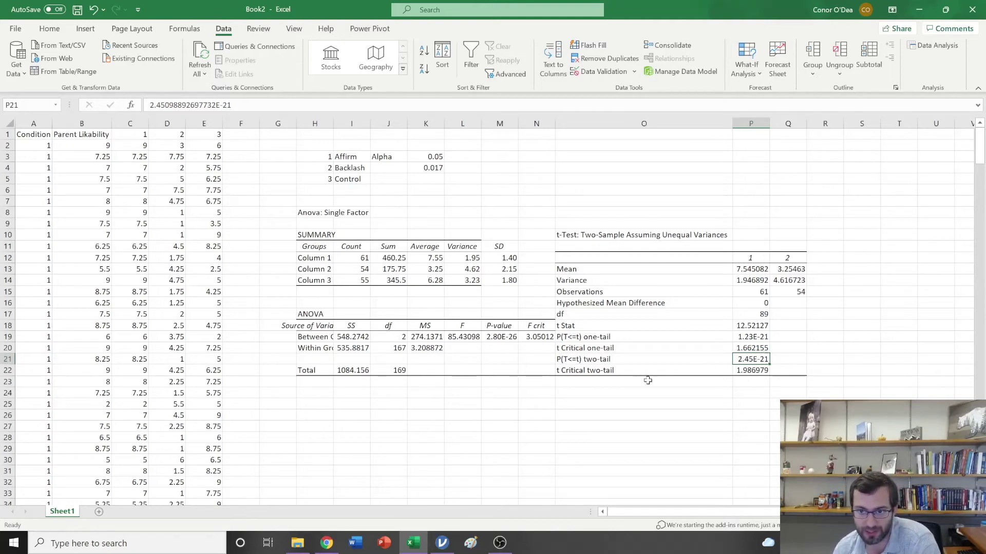
pyautogui.click(617, 413)
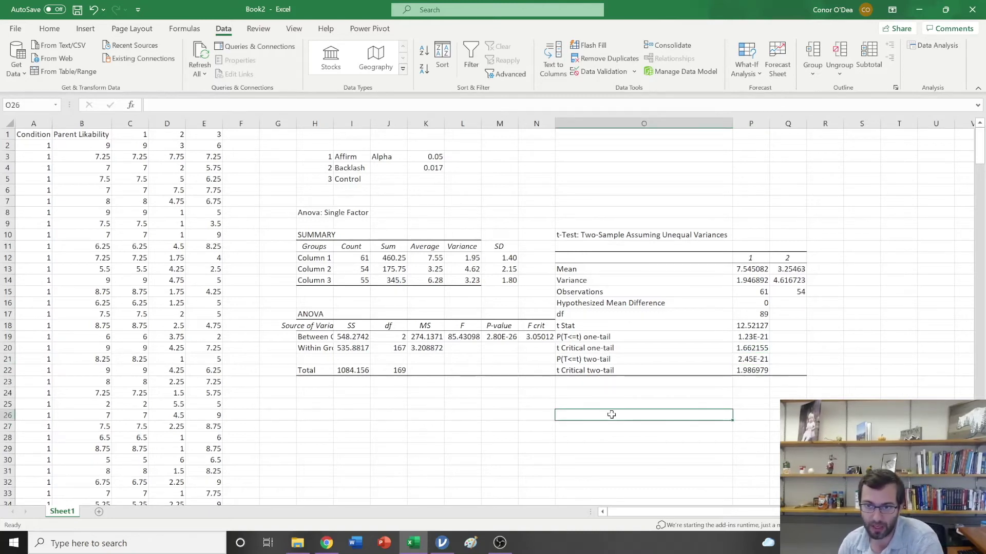
pyautogui.write('.0000')
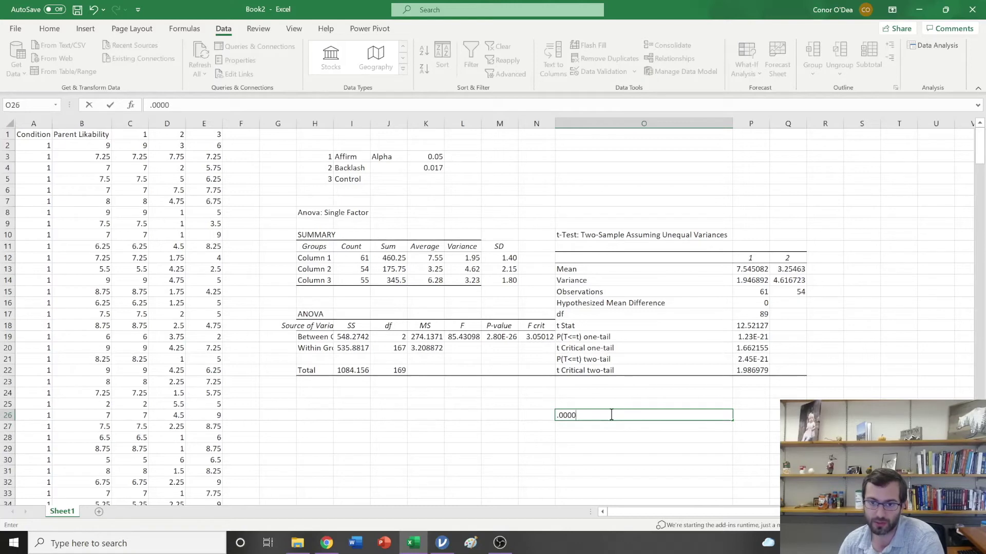
pyautogui.write('000000000000000000000000000000')
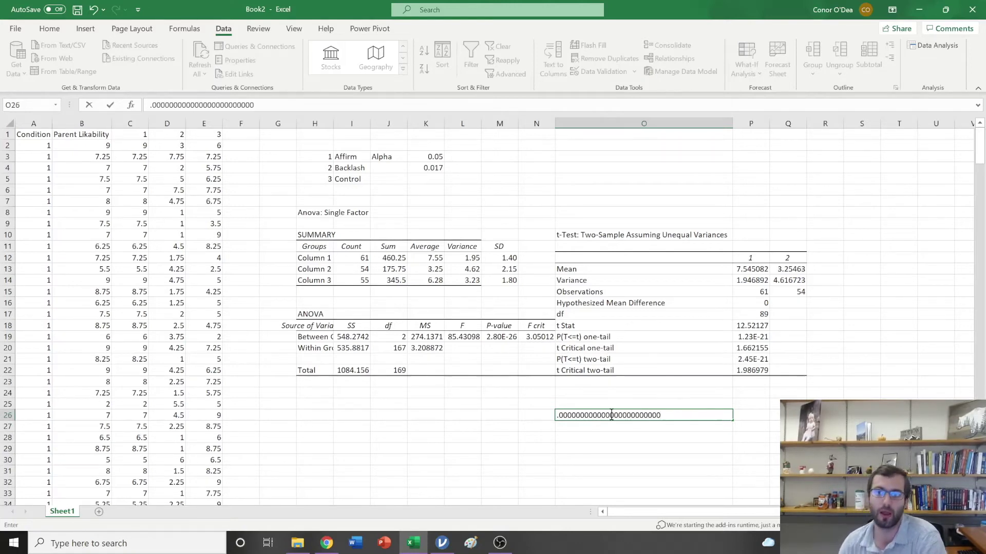
pyautogui.write('25')
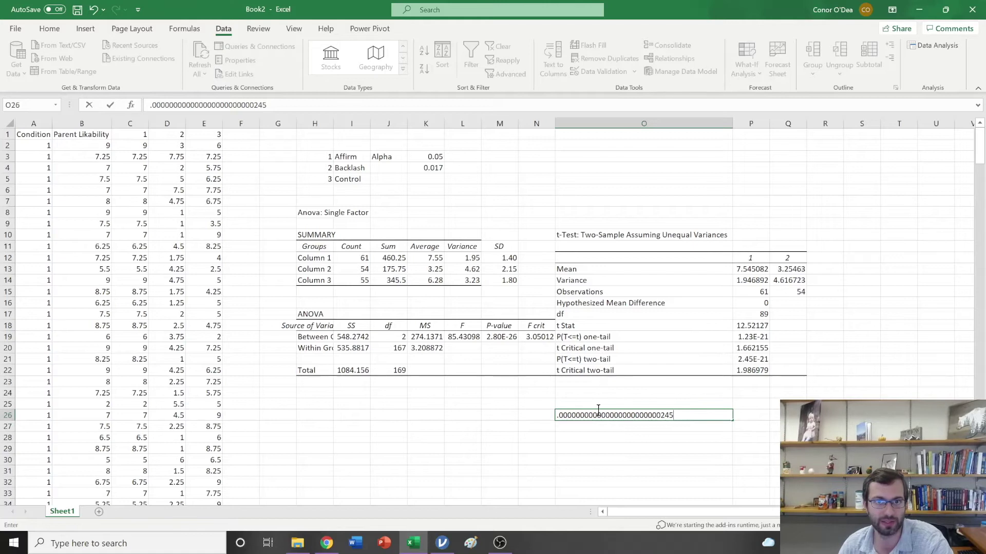
pyautogui.click(750, 360)
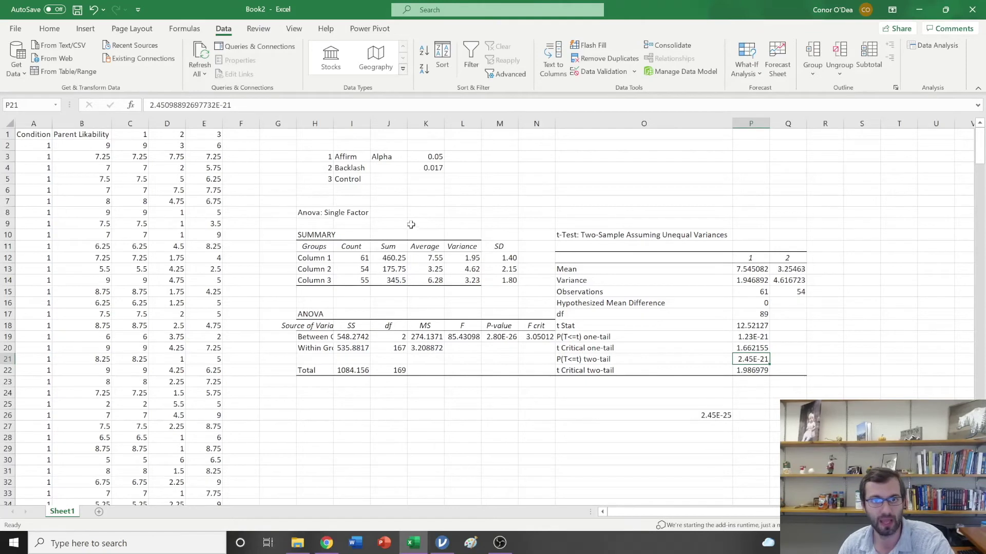
pyautogui.moveTo(318, 158); pyautogui.dragTo(319, 166)
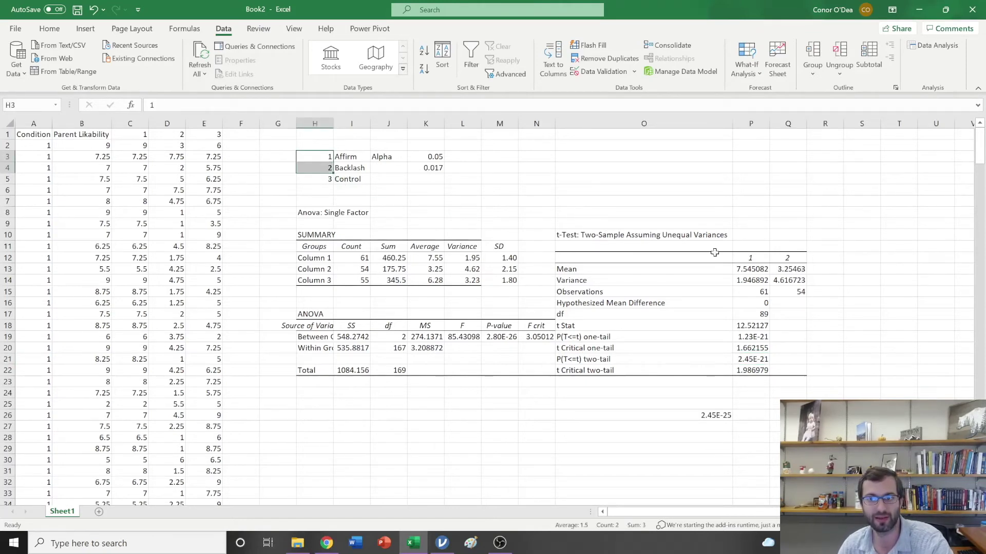
pyautogui.click(723, 416)
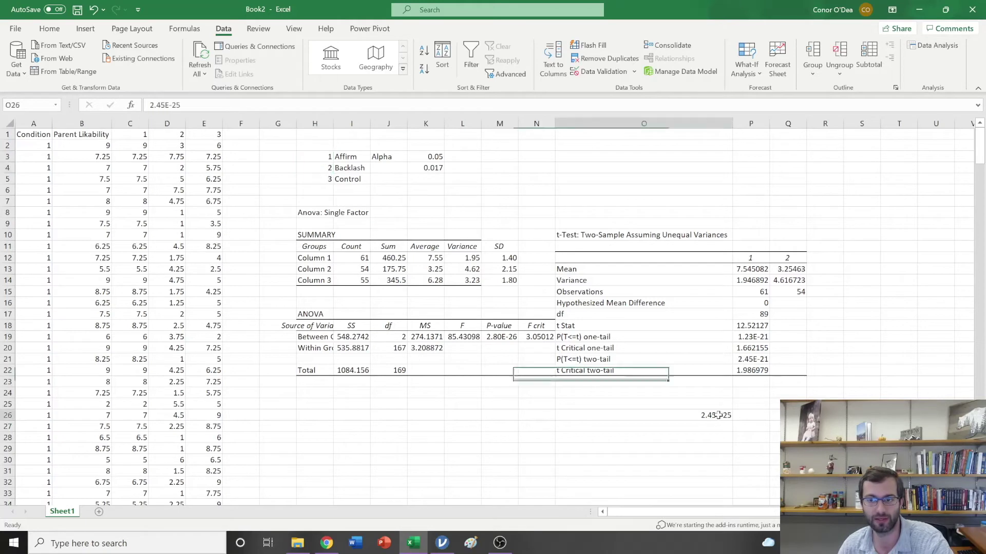
pyautogui.press('Delete')
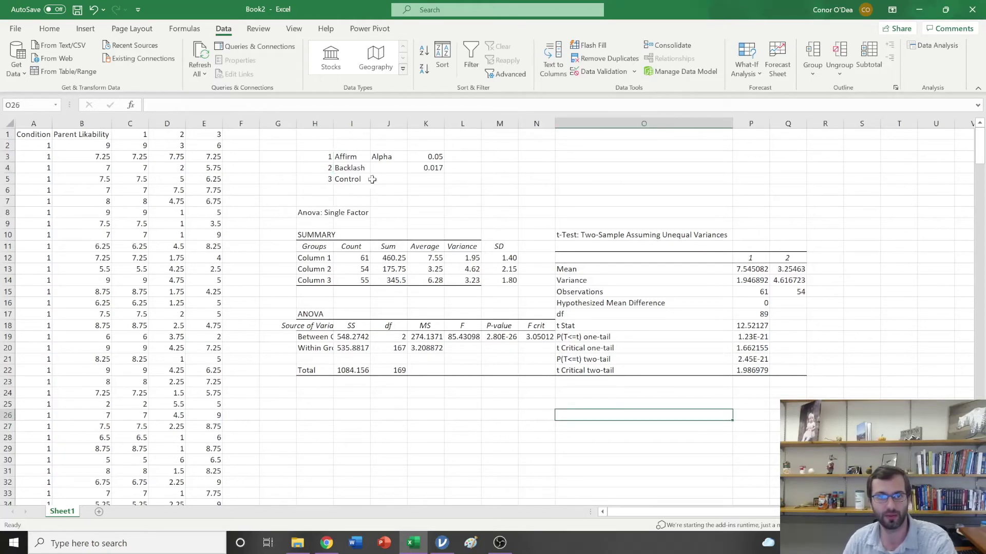
pyautogui.click(355, 157)
pyautogui.click(348, 169)
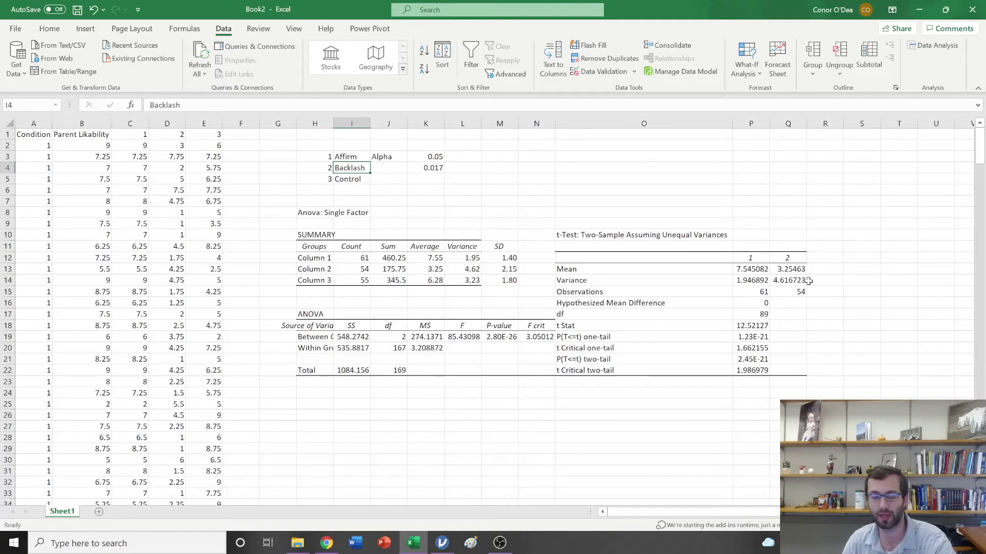
pyautogui.click(930, 47)
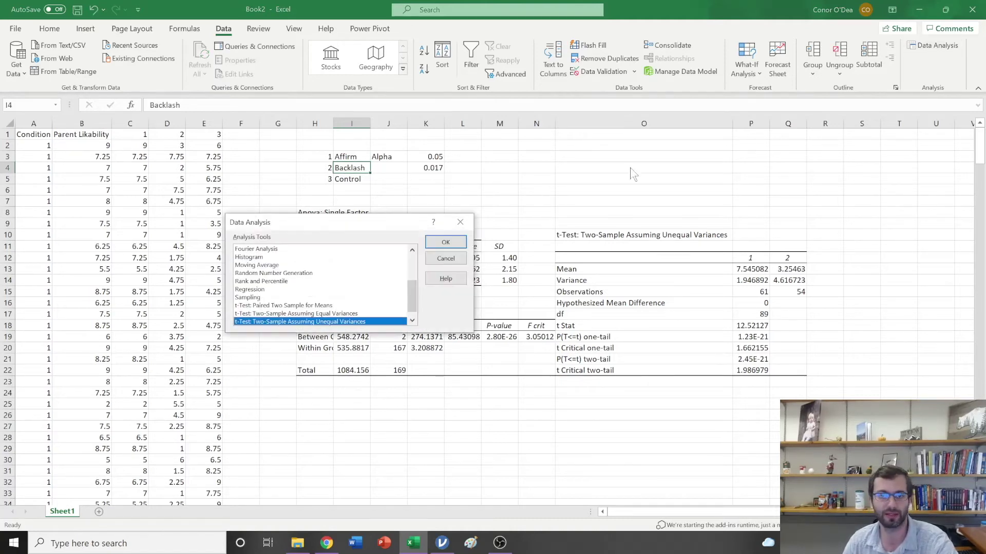
# - Rerun the unequal-variance t-test with Variable 2 Range E1:E56, outputting at S10
pyautogui.doubleClick(296, 322)
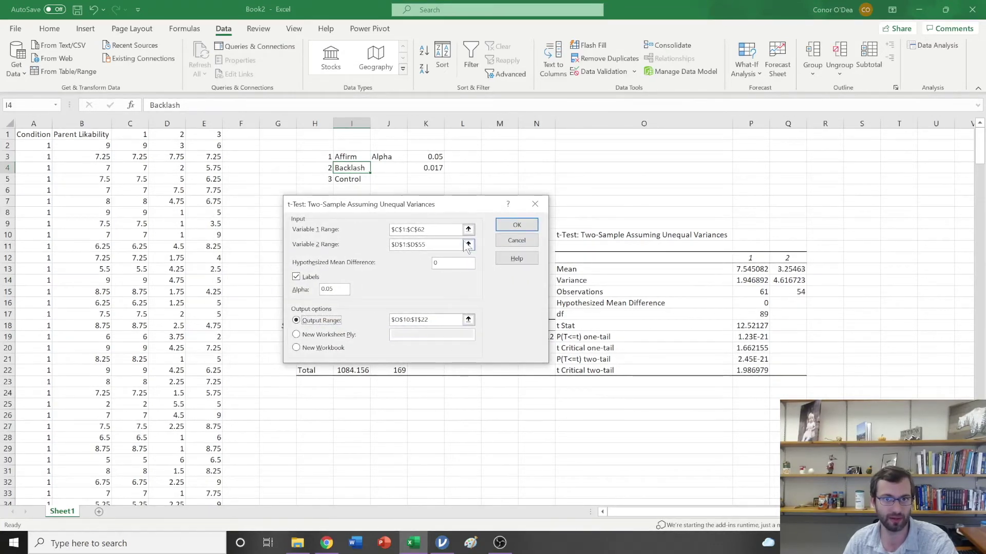
pyautogui.click(468, 244)
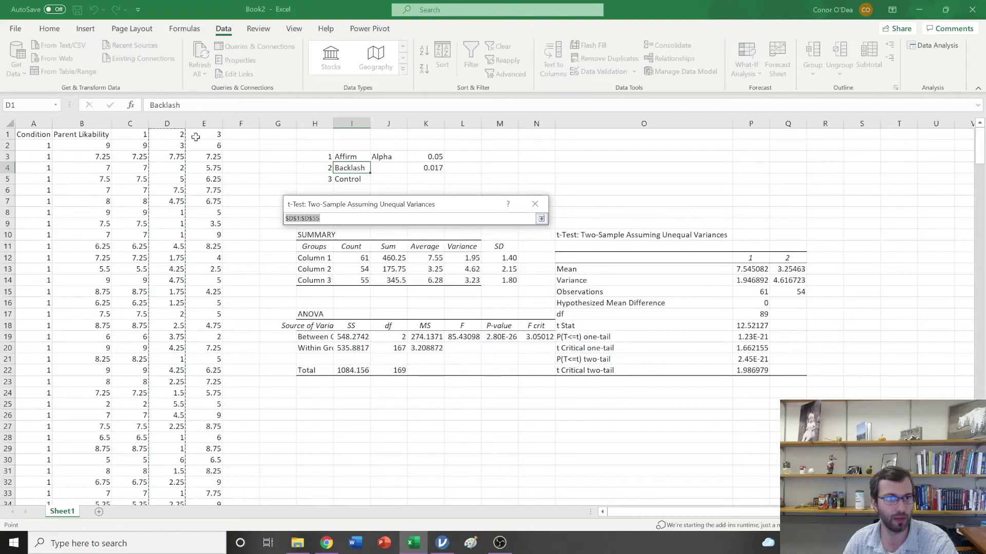
pyautogui.moveTo(208, 134); pyautogui.dragTo(203, 196)
pyautogui.click(541, 218)
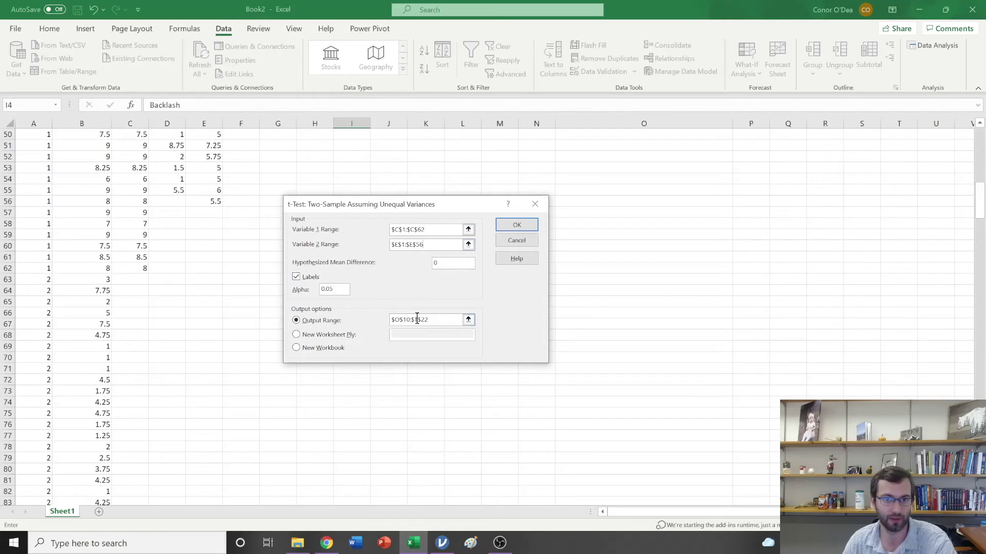
pyautogui.click(469, 319)
pyautogui.scroll(3, 821, 297)
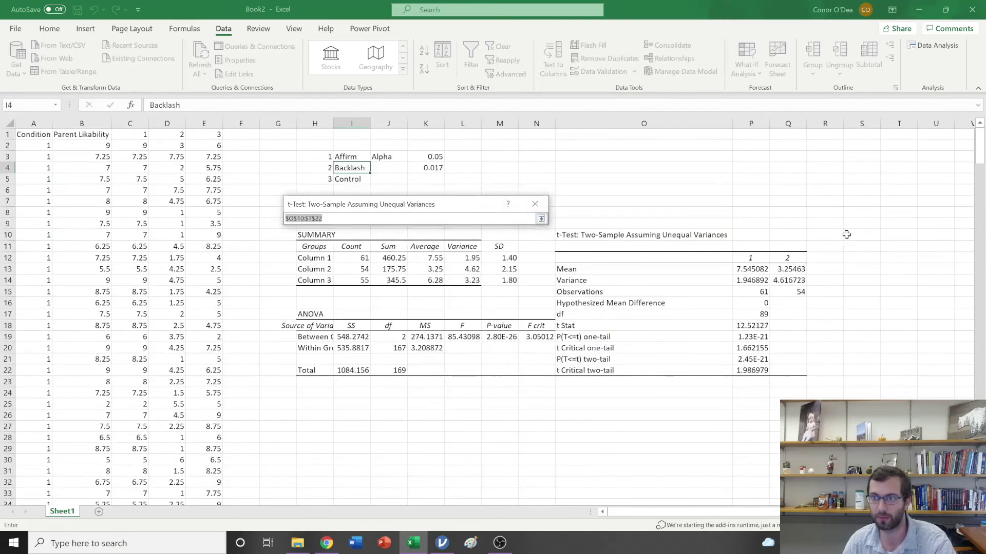
pyautogui.moveTo(847, 235); pyautogui.dragTo(864, 375)
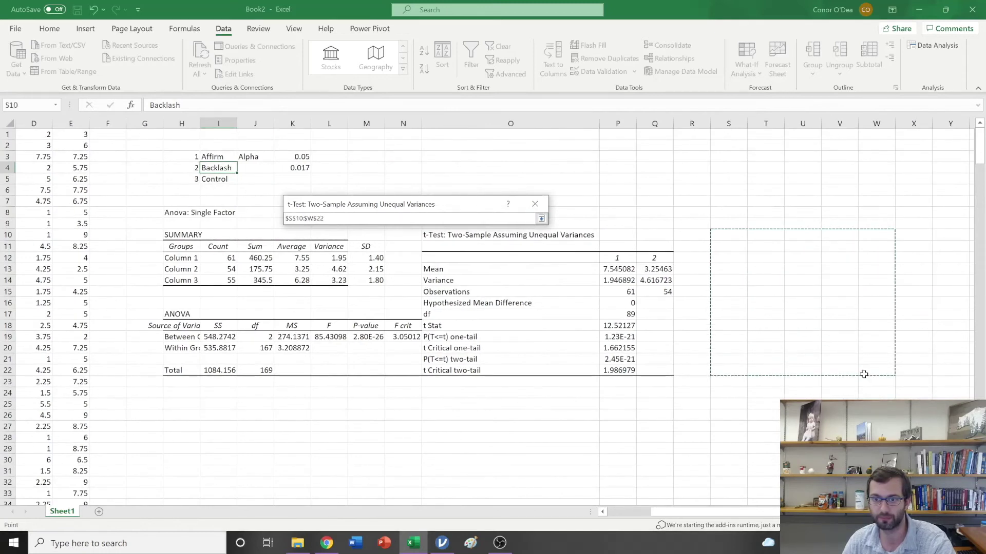
pyautogui.click(541, 219)
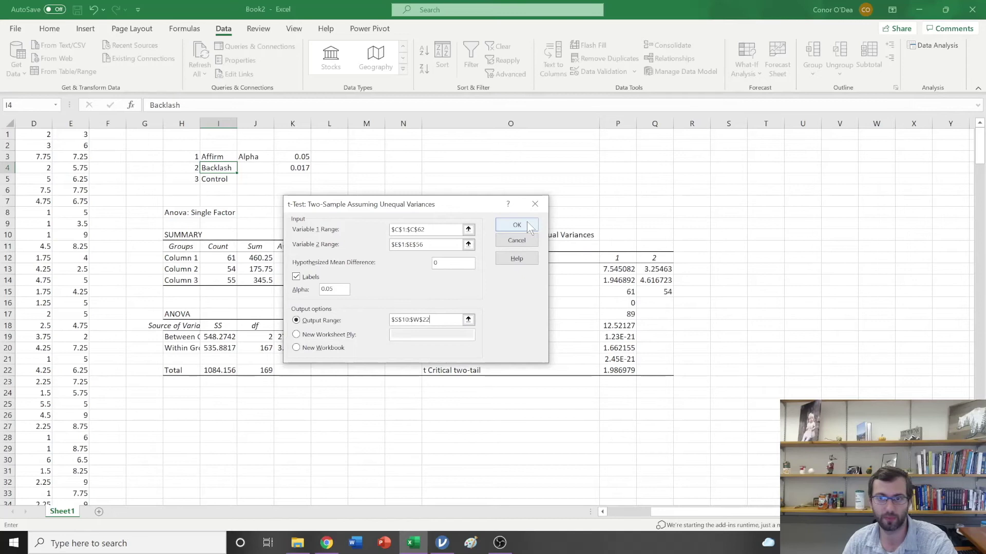
pyautogui.click(527, 222)
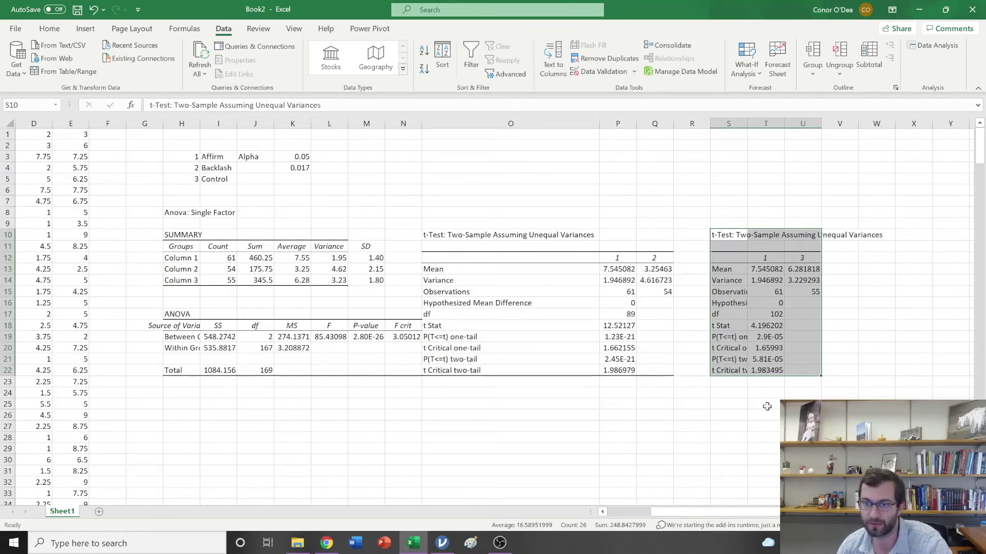
# - Enter the p-value as the decimal 0.0000581 in T25 and autofit column S
pyautogui.click(749, 404)
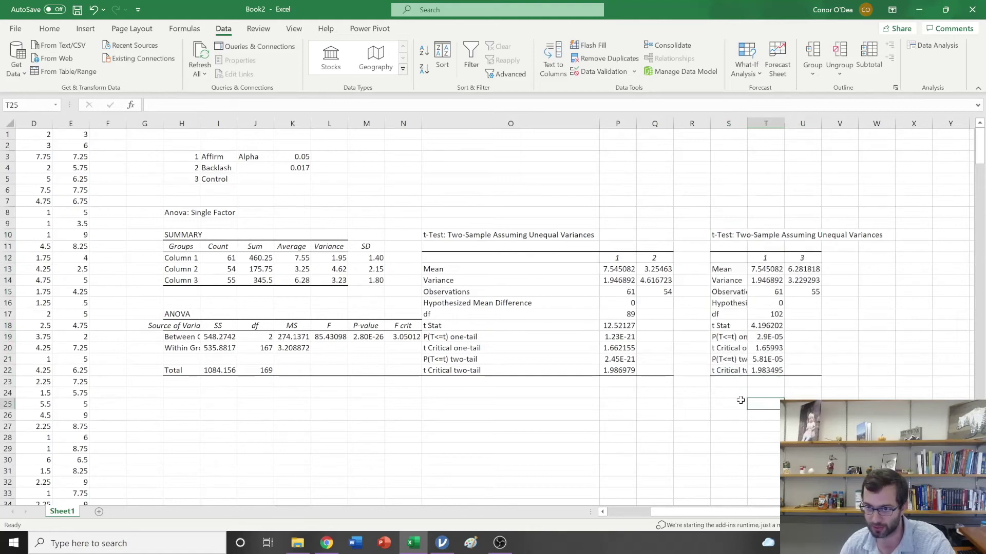
pyautogui.write('.0000581')
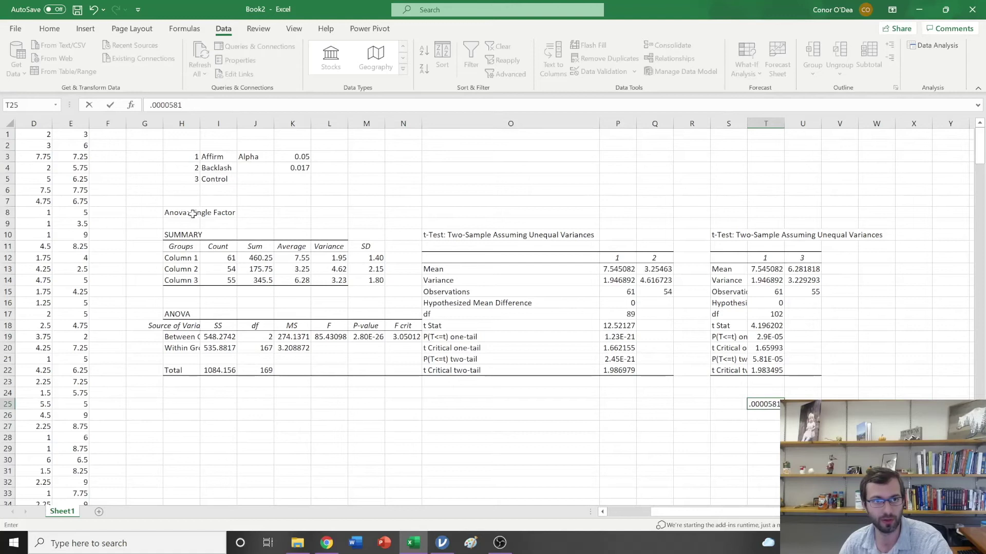
pyautogui.click(194, 156)
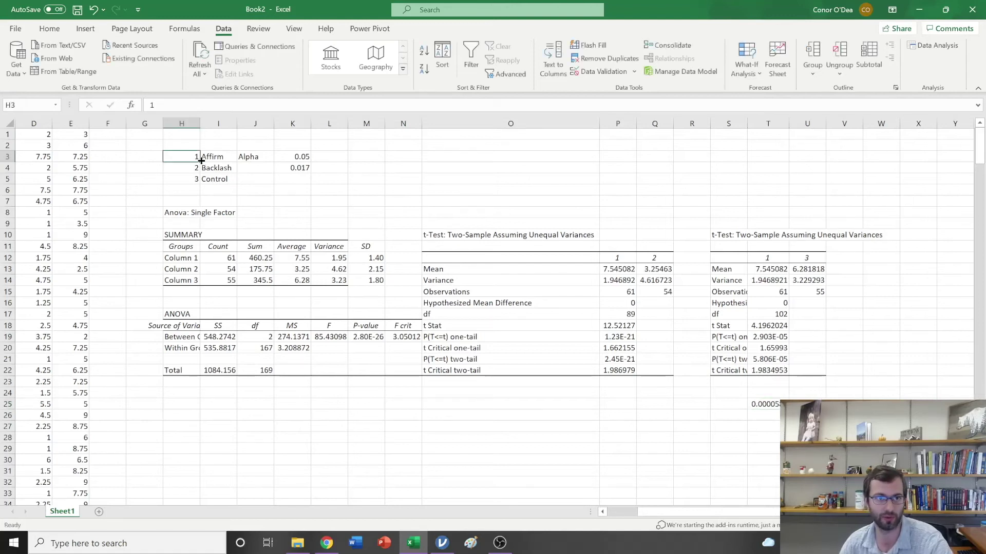
pyautogui.moveTo(194, 157); pyautogui.dragTo(221, 156)
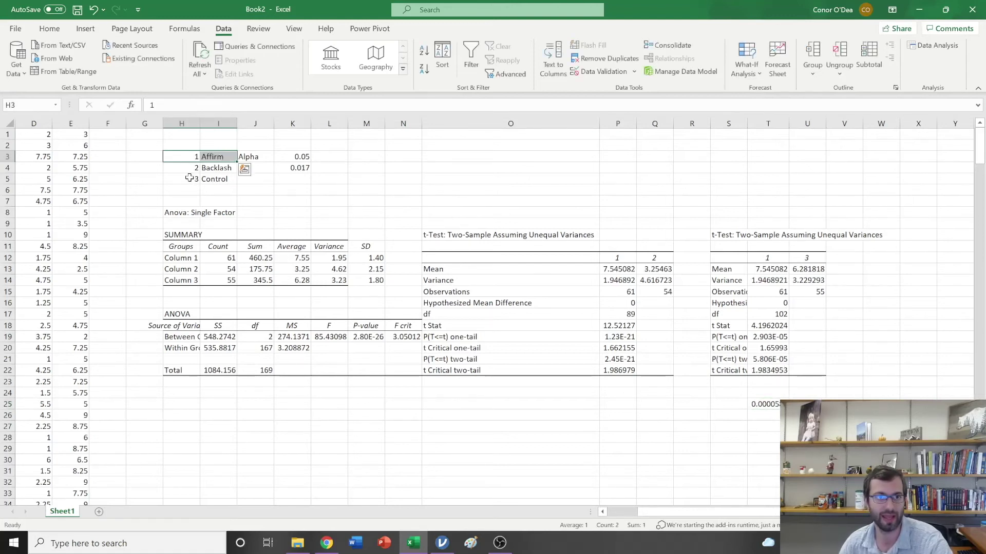
pyautogui.moveTo(194, 179); pyautogui.dragTo(222, 179)
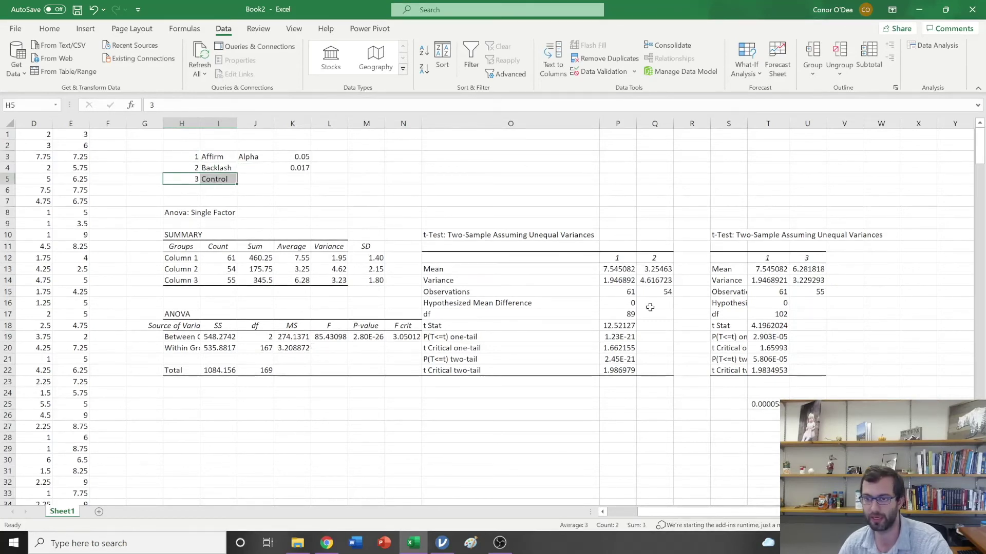
pyautogui.doubleClick(747, 124)
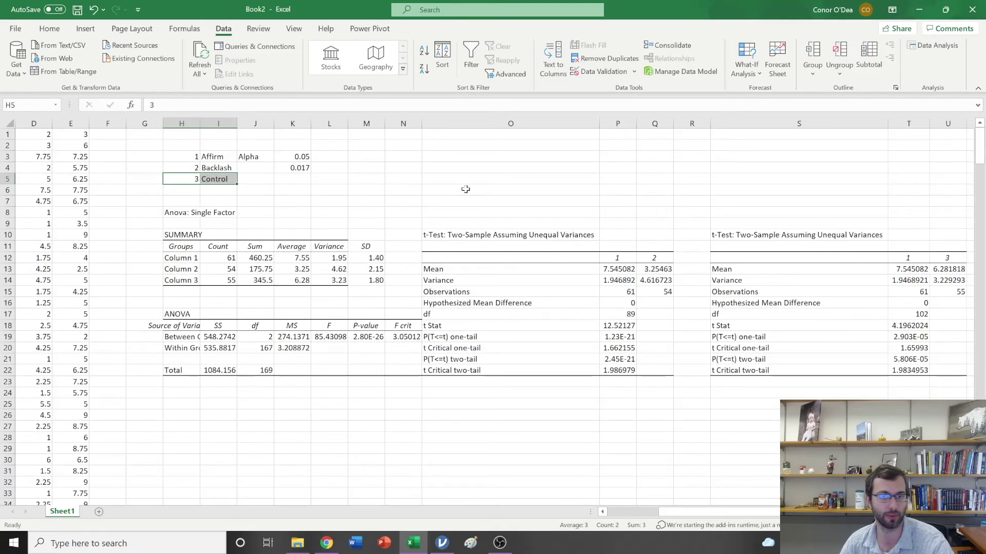
pyautogui.click(930, 48)
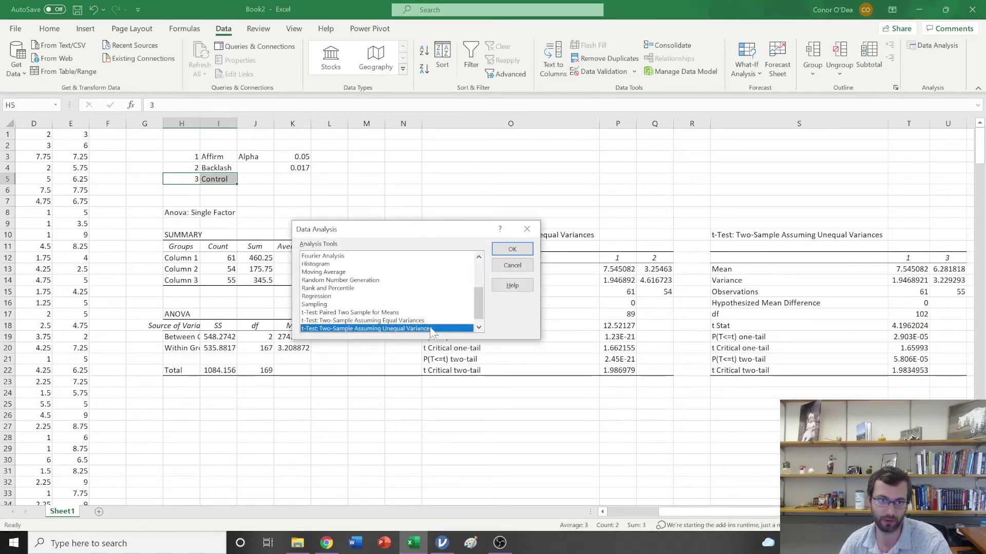
# - Run a third unequal-variance t-test with Variable 1 D1:D55, output at W10, and autofit column W
pyautogui.click(512, 249)
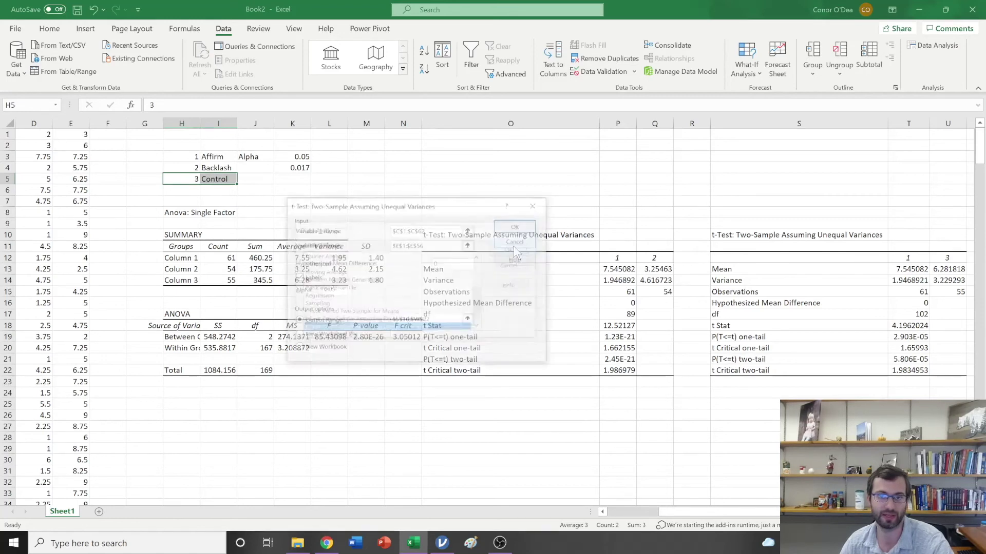
pyautogui.click(468, 230)
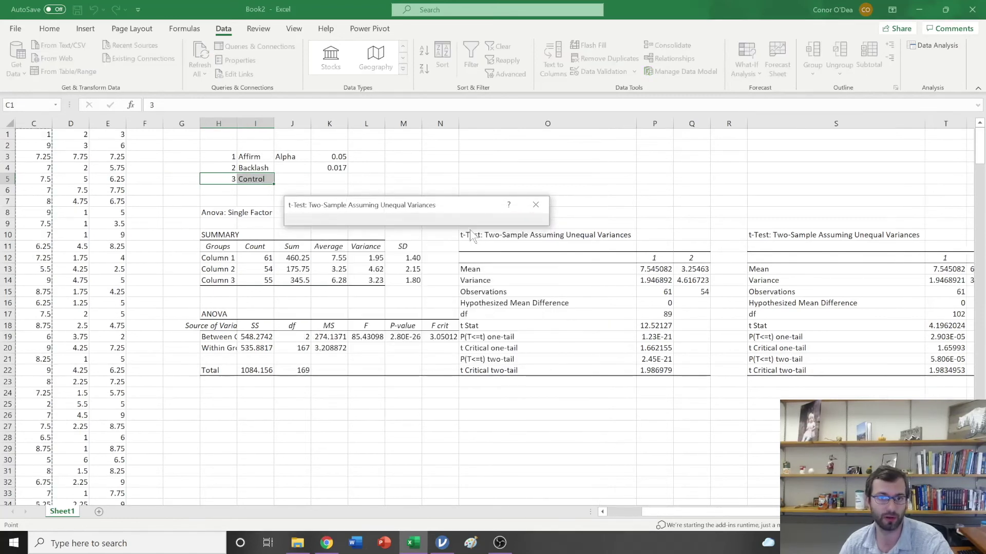
pyautogui.moveTo(77, 135); pyautogui.dragTo(82, 422)
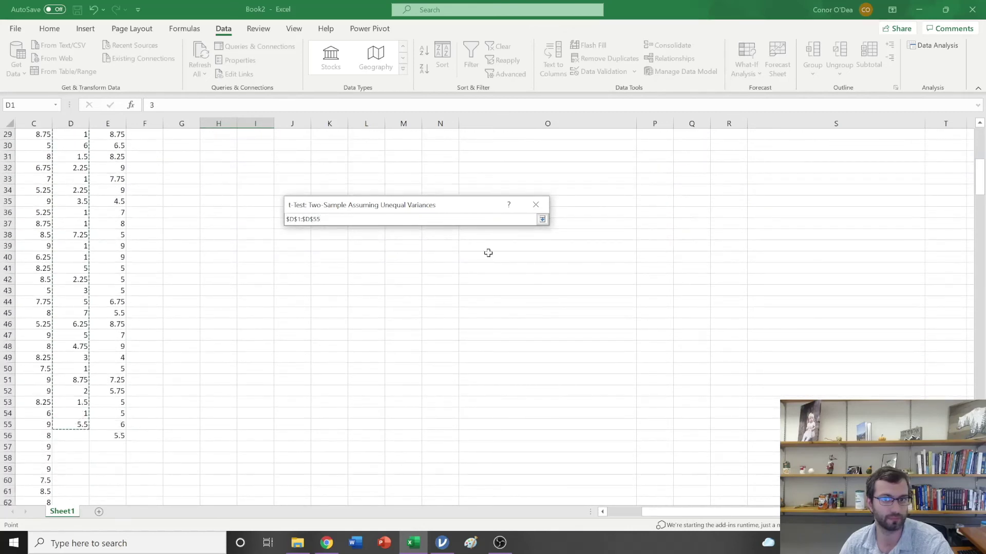
pyautogui.click(542, 220)
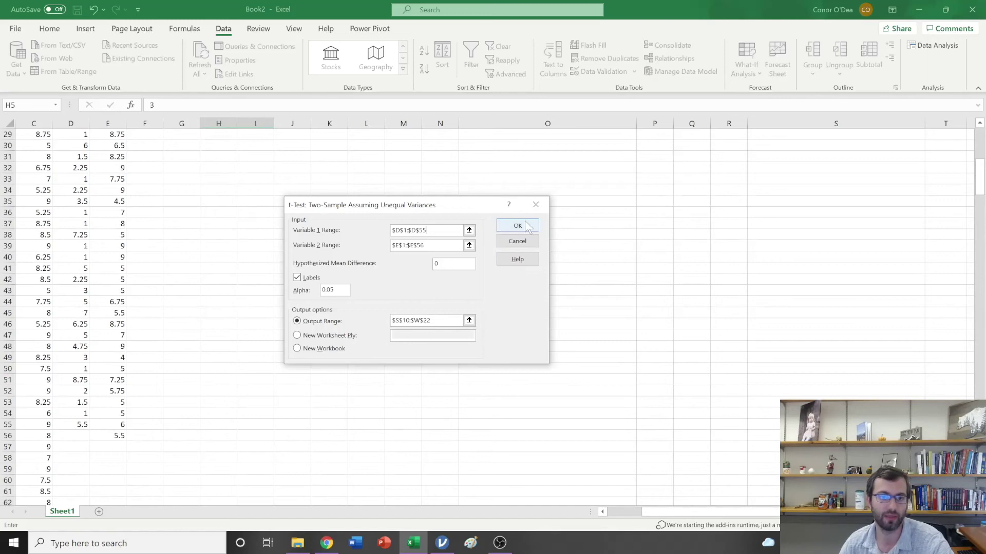
pyautogui.click(469, 321)
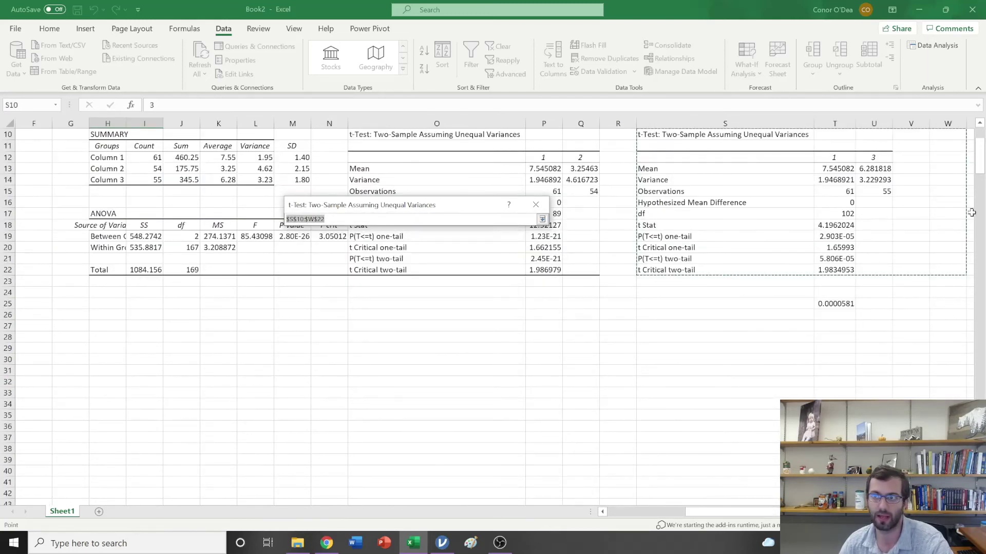
pyautogui.scroll(3, 971, 212)
pyautogui.moveTo(936, 237); pyautogui.dragTo(790, 367)
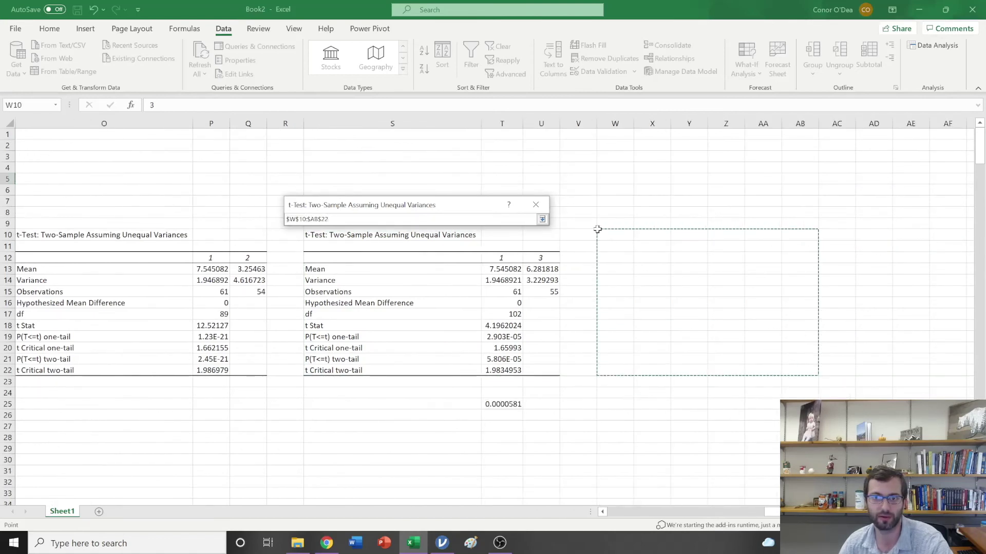
pyautogui.click(543, 219)
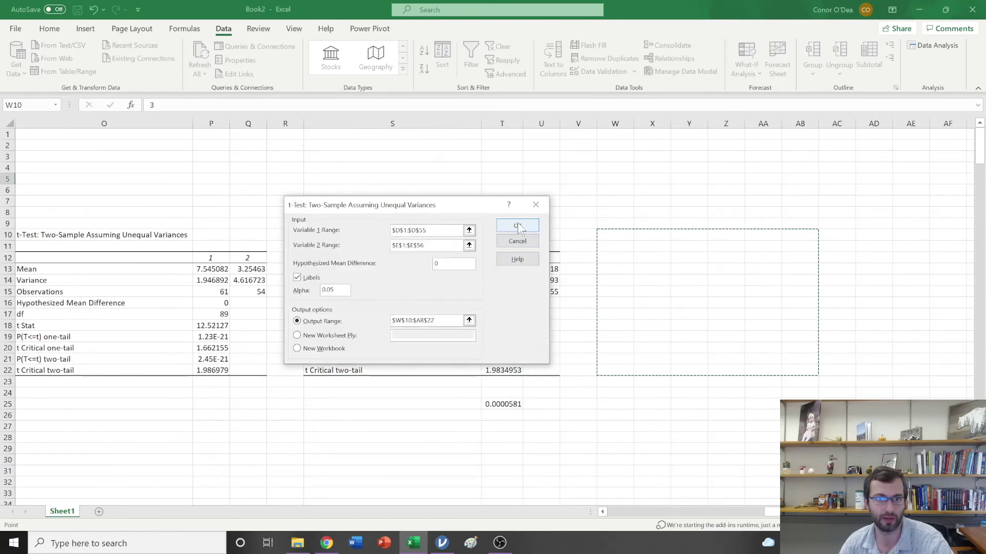
pyautogui.click(518, 227)
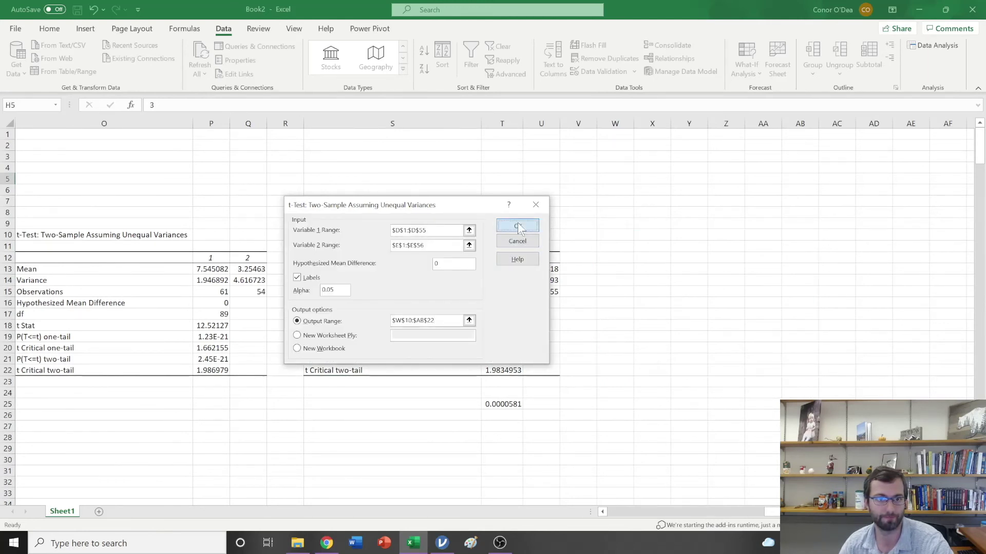
pyautogui.doubleClick(633, 124)
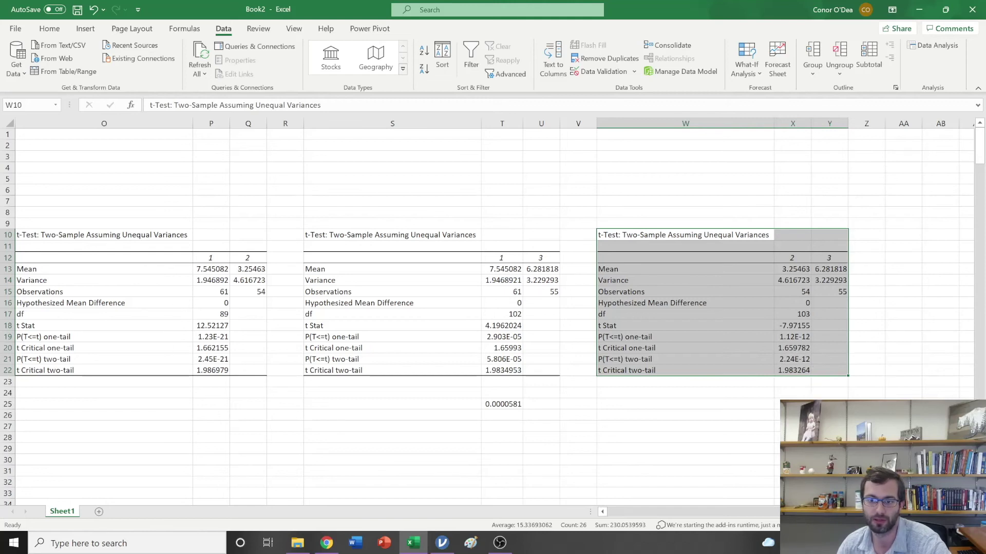
# - Write the third test's p-value 2.24E-12 out as a decimal in X25
pyautogui.click(779, 405)
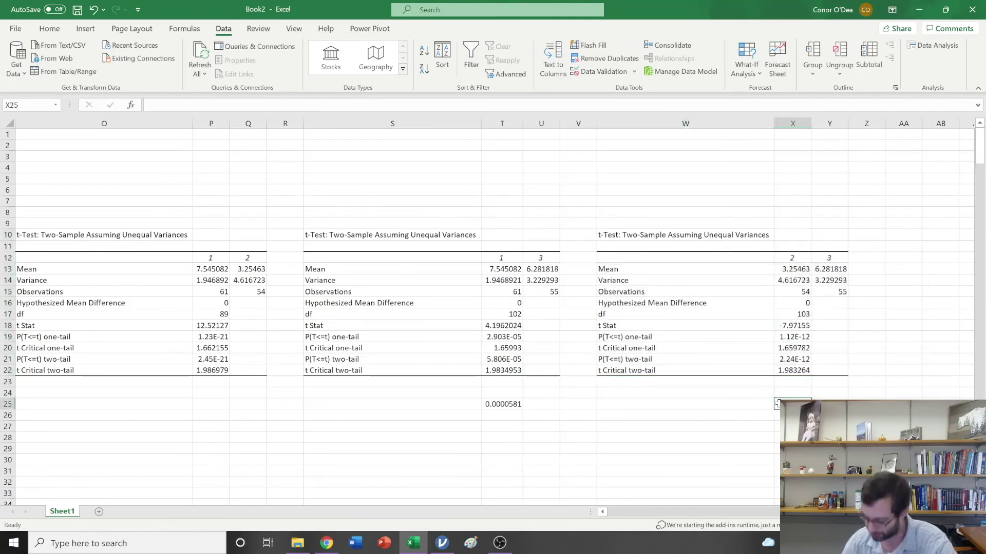
pyautogui.write('.00000000000224')
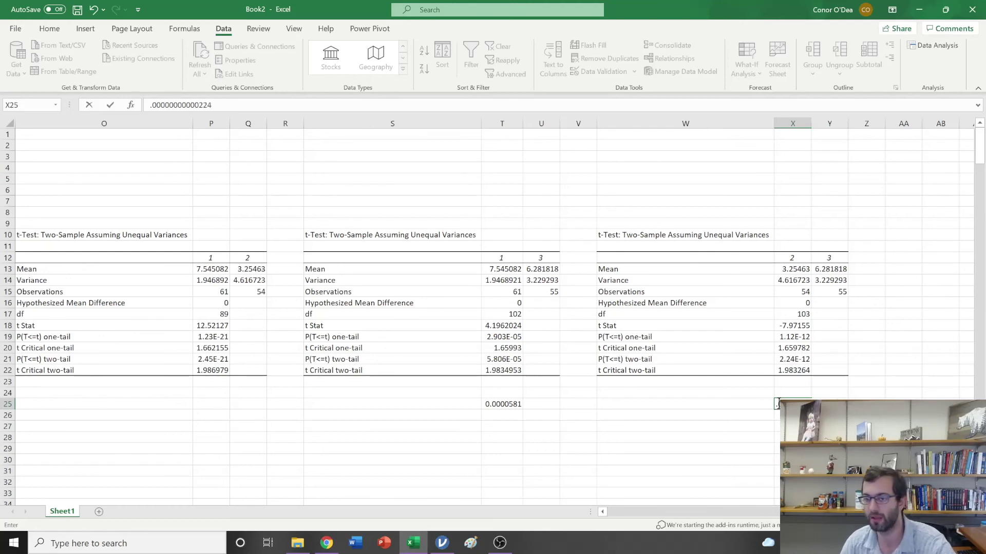
pyautogui.press('Return')
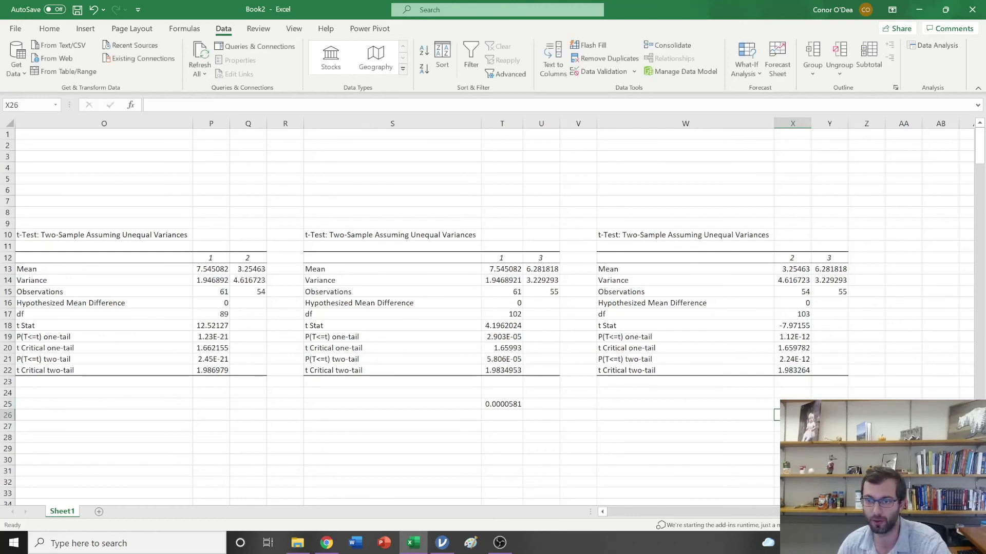
pyautogui.hscroll(-1, 491, 308)
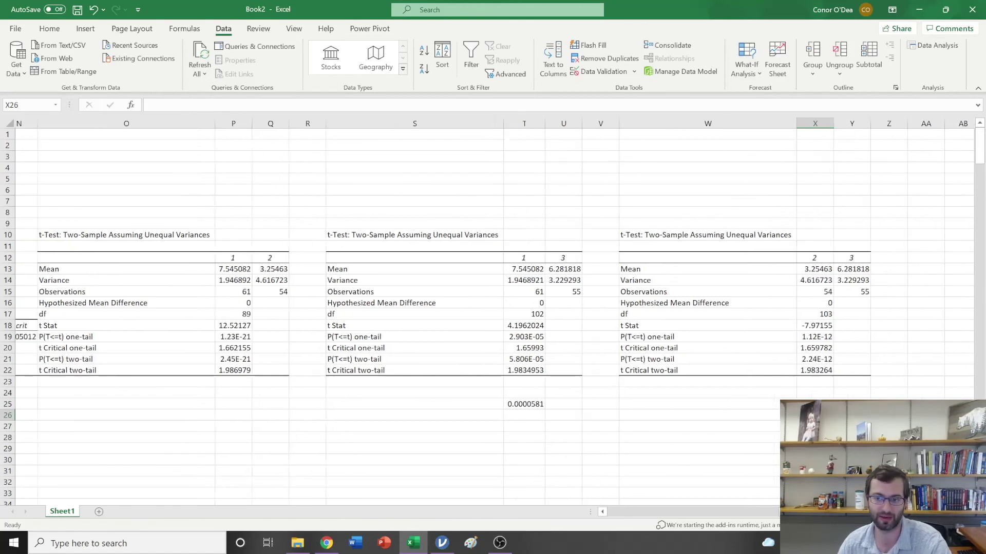
pyautogui.hscroll(-6, 492, 307)
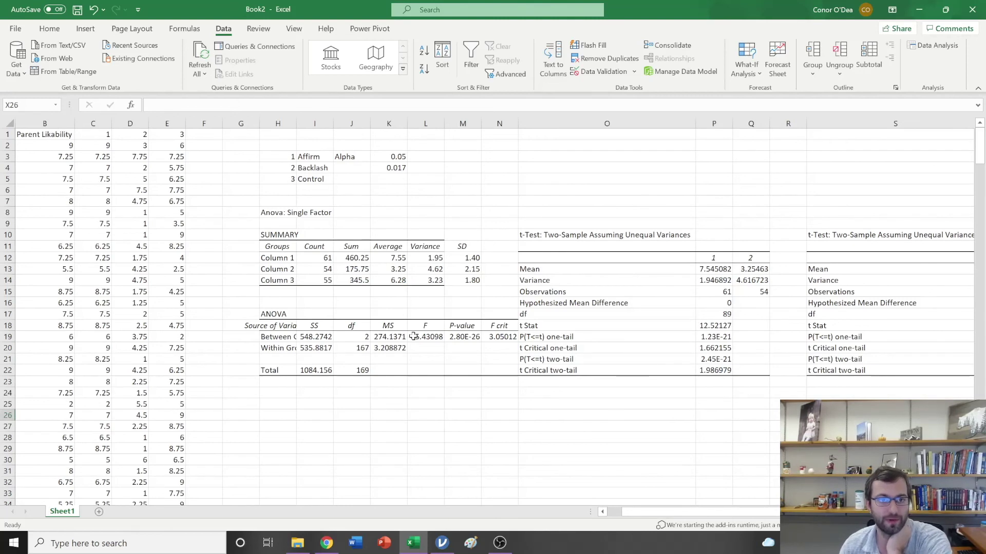
pyautogui.moveTo(414, 337); pyautogui.dragTo(495, 337)
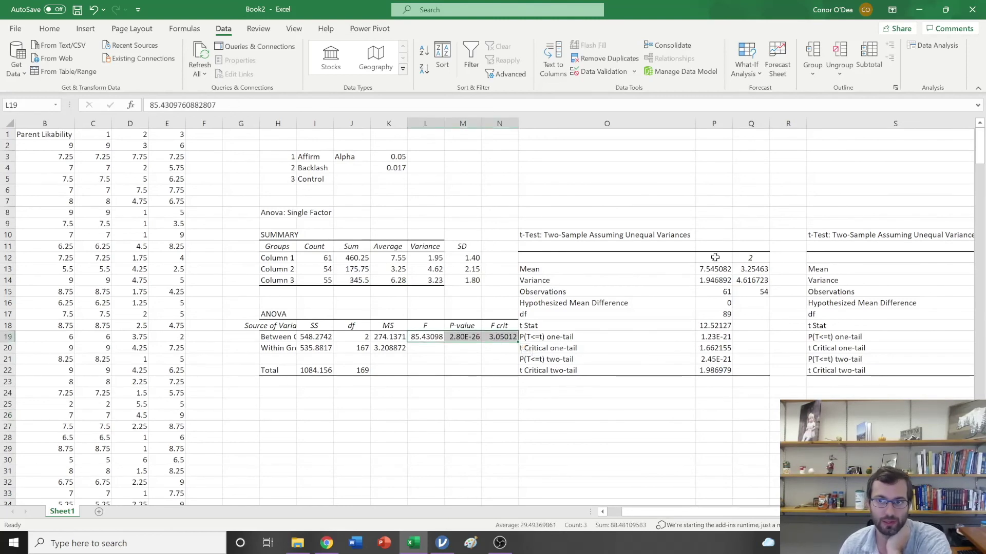
pyautogui.moveTo(714, 258); pyautogui.dragTo(745, 261)
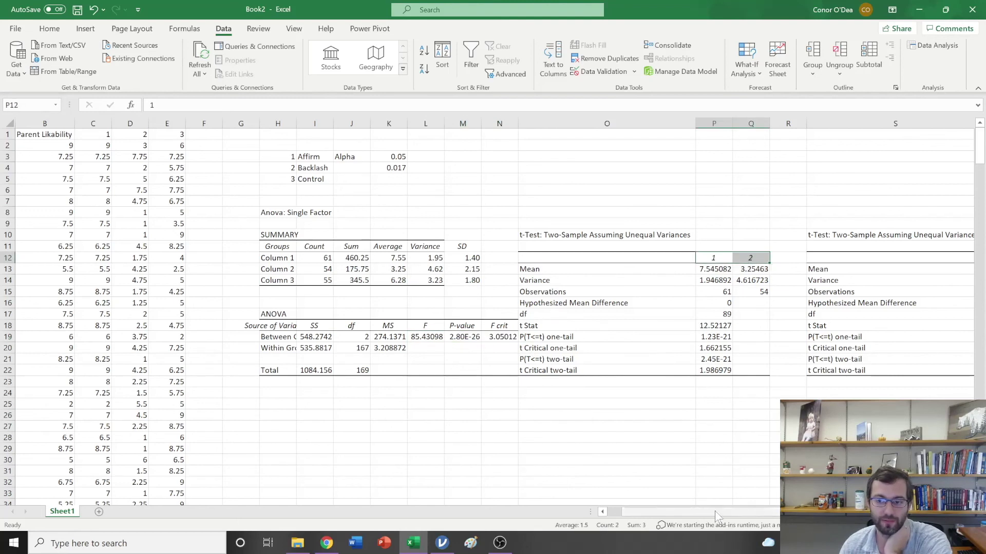
pyautogui.moveTo(715, 511); pyautogui.dragTo(789, 513)
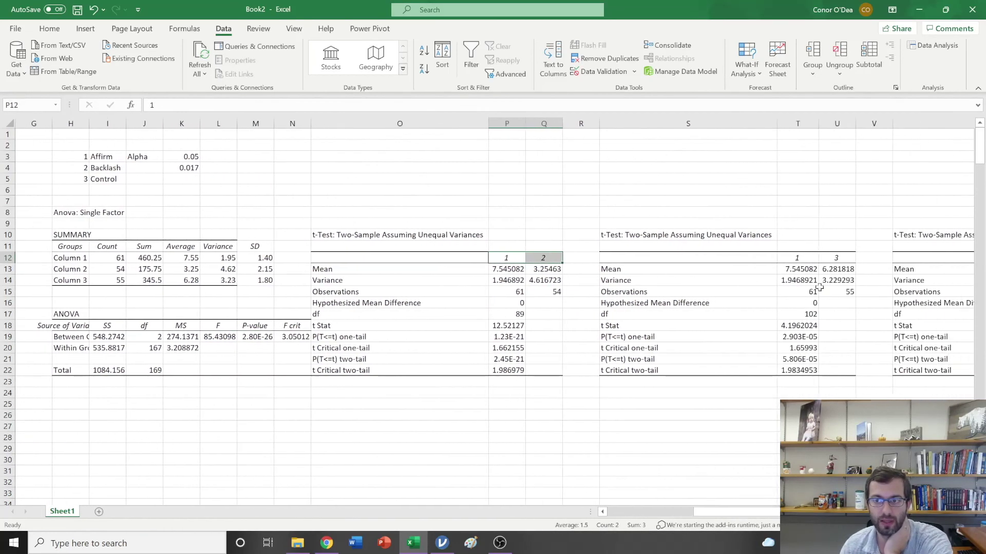
pyautogui.moveTo(800, 258); pyautogui.dragTo(839, 261)
pyautogui.moveTo(734, 511); pyautogui.dragTo(809, 512)
pyautogui.moveTo(919, 259); pyautogui.dragTo(945, 258)
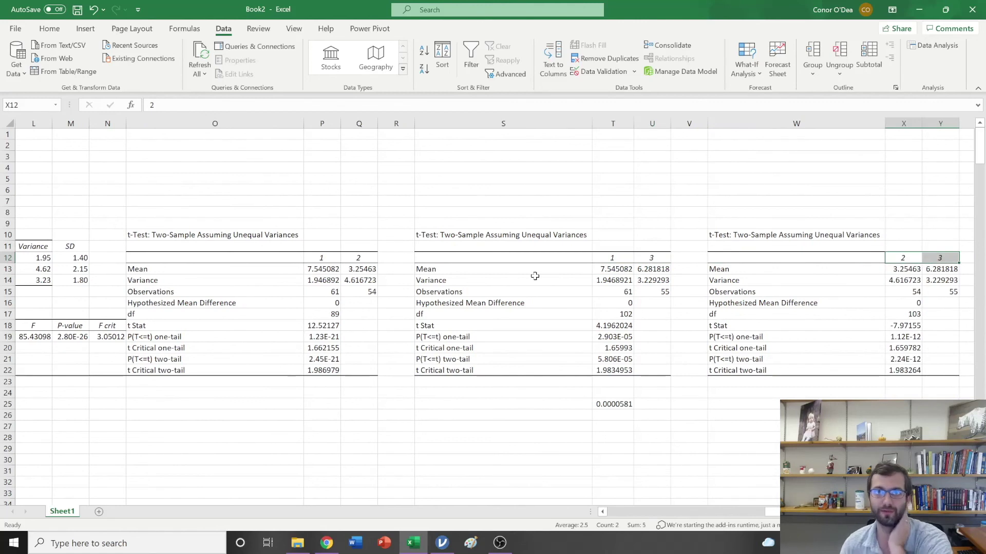